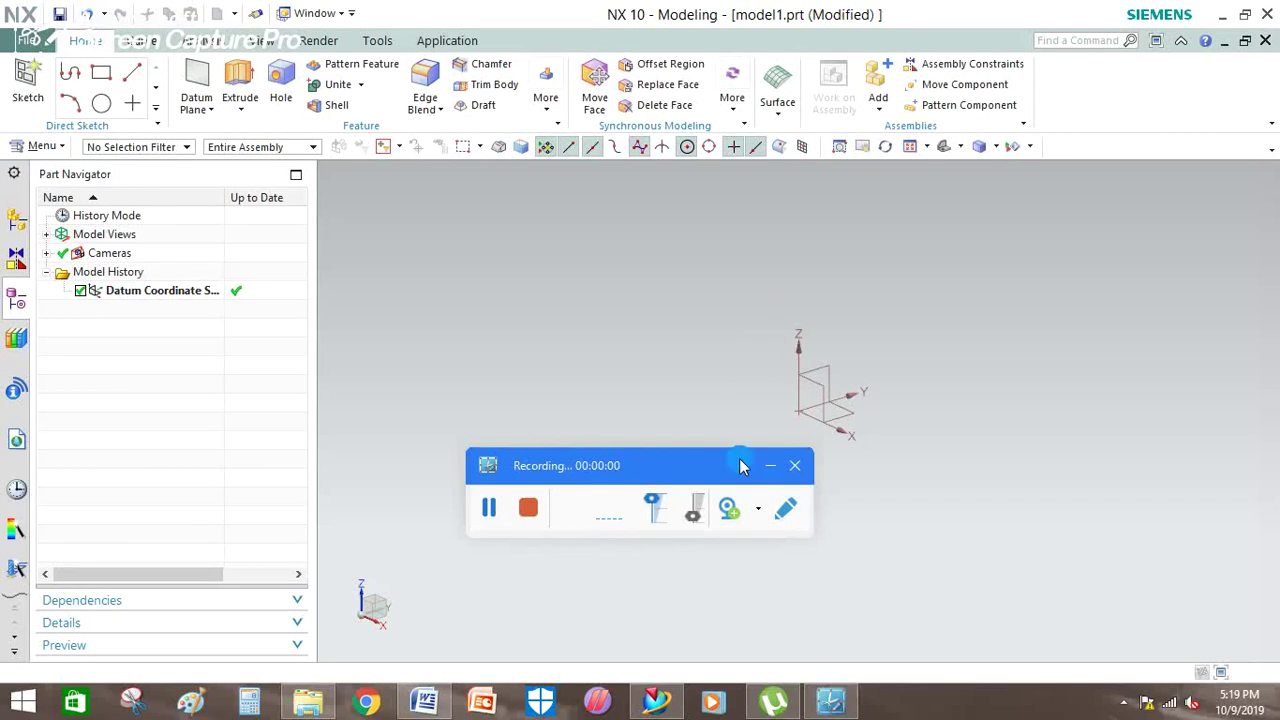
# Step: Dismiss the recorder toolbar and switch from NX to the Word 2D sketching notes
pyautogui.click(770, 474)
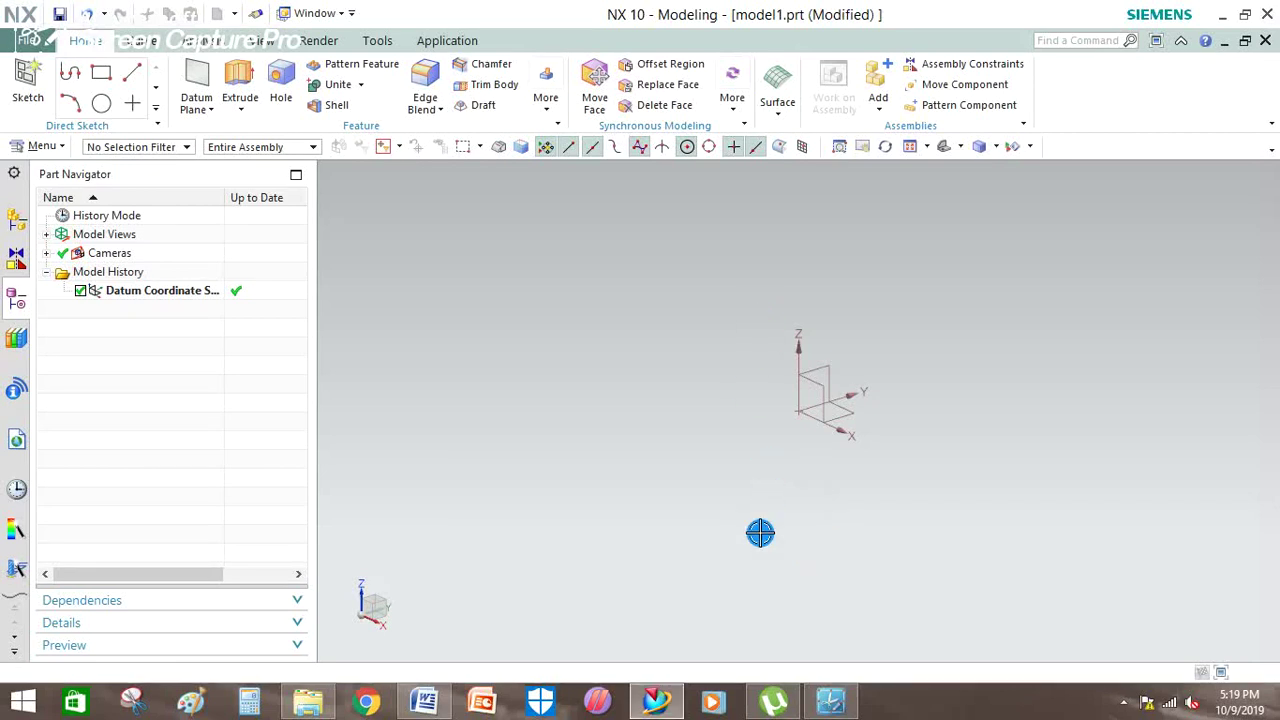
pyautogui.click(825, 700)
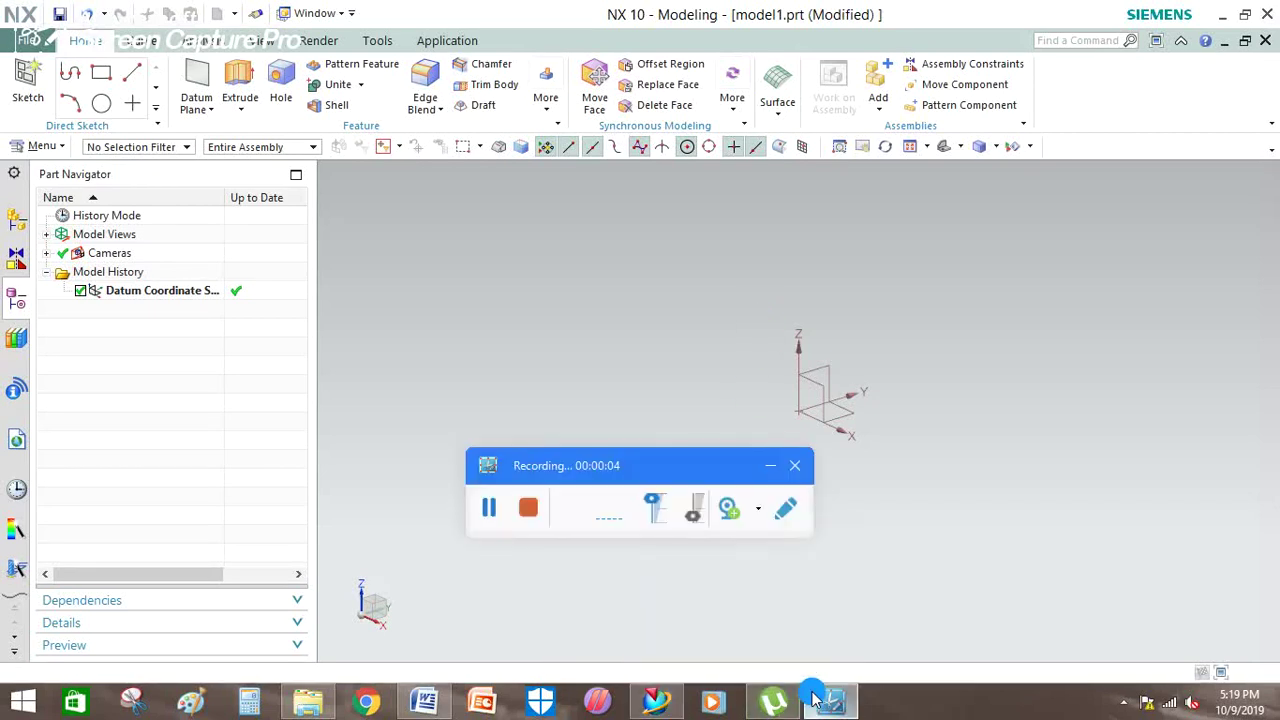
pyautogui.click(773, 470)
pyautogui.hotkey('alt', 'Tab')
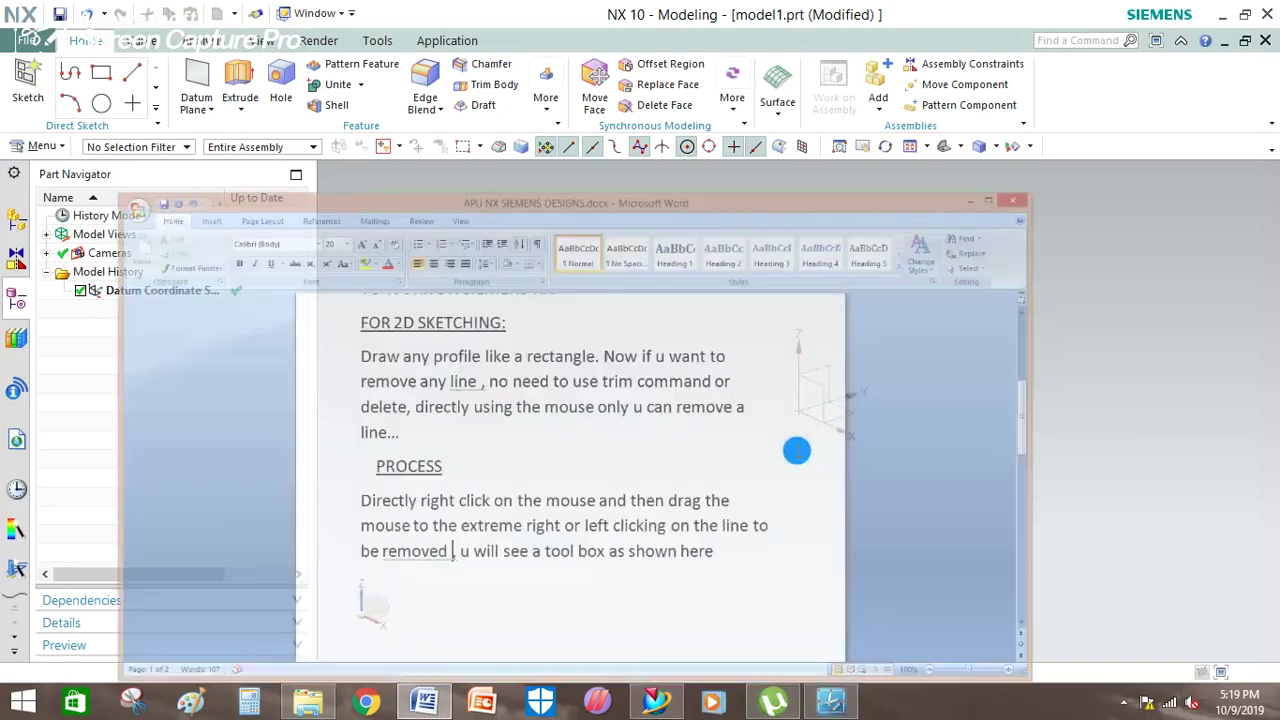
# Step: Highlight the PROCESS paragraph in the Word notes, then return to the NX model
pyautogui.click(845, 503)
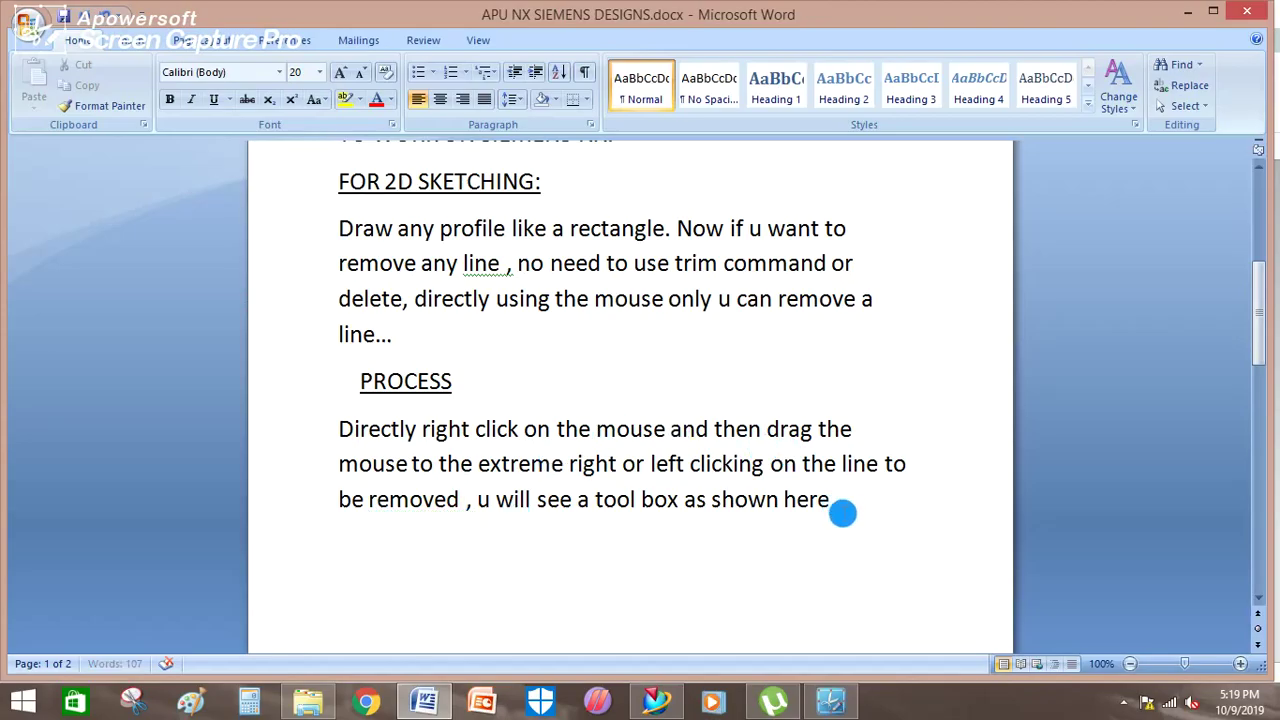
pyautogui.moveTo(340, 425)
pyautogui.mouseDown()
pyautogui.moveTo(809, 491)
pyautogui.moveTo(860, 510)
pyautogui.mouseUp()
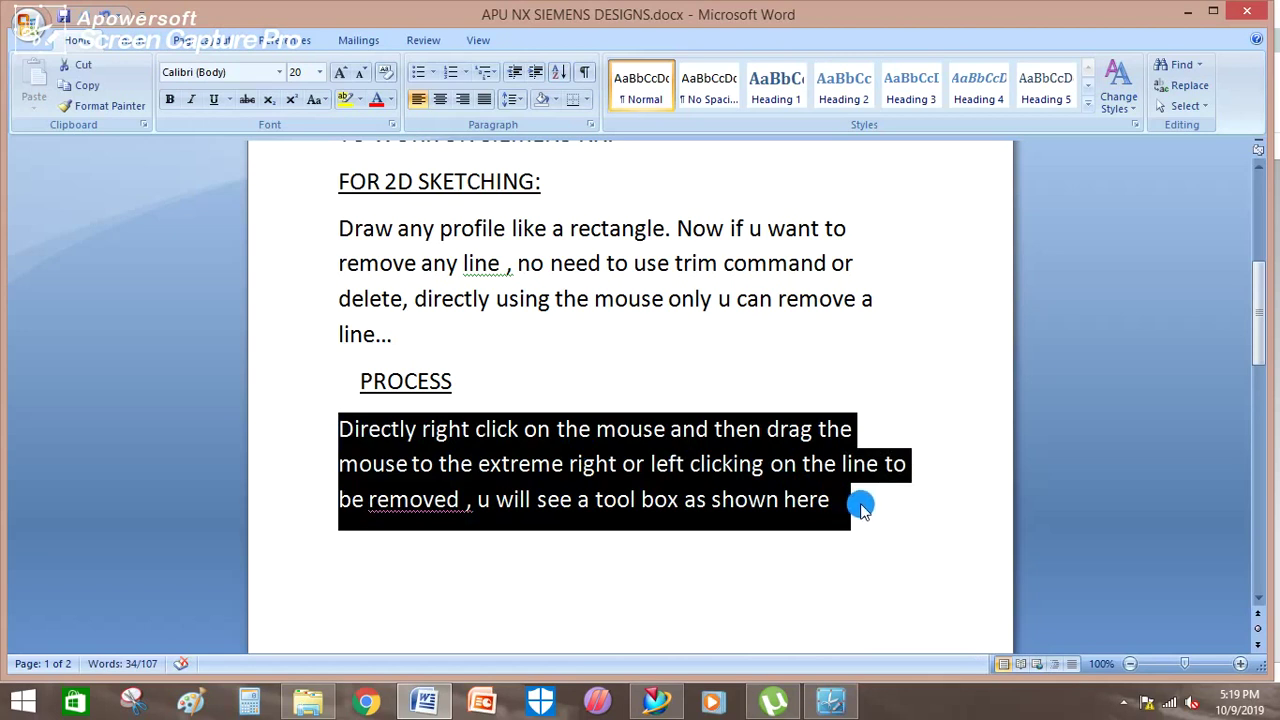
pyautogui.click(862, 508)
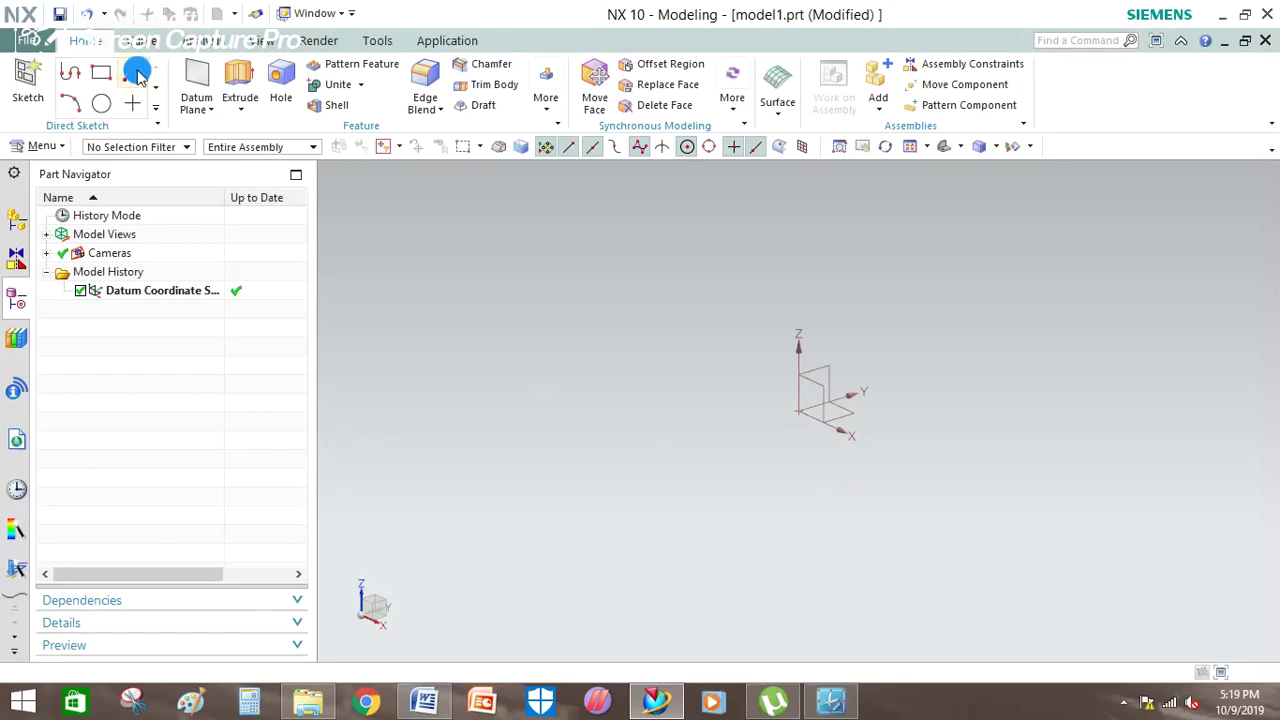
# Step: Start a new sketch and draw a rectangle with its first corner at the origin
pyautogui.click(137, 75)
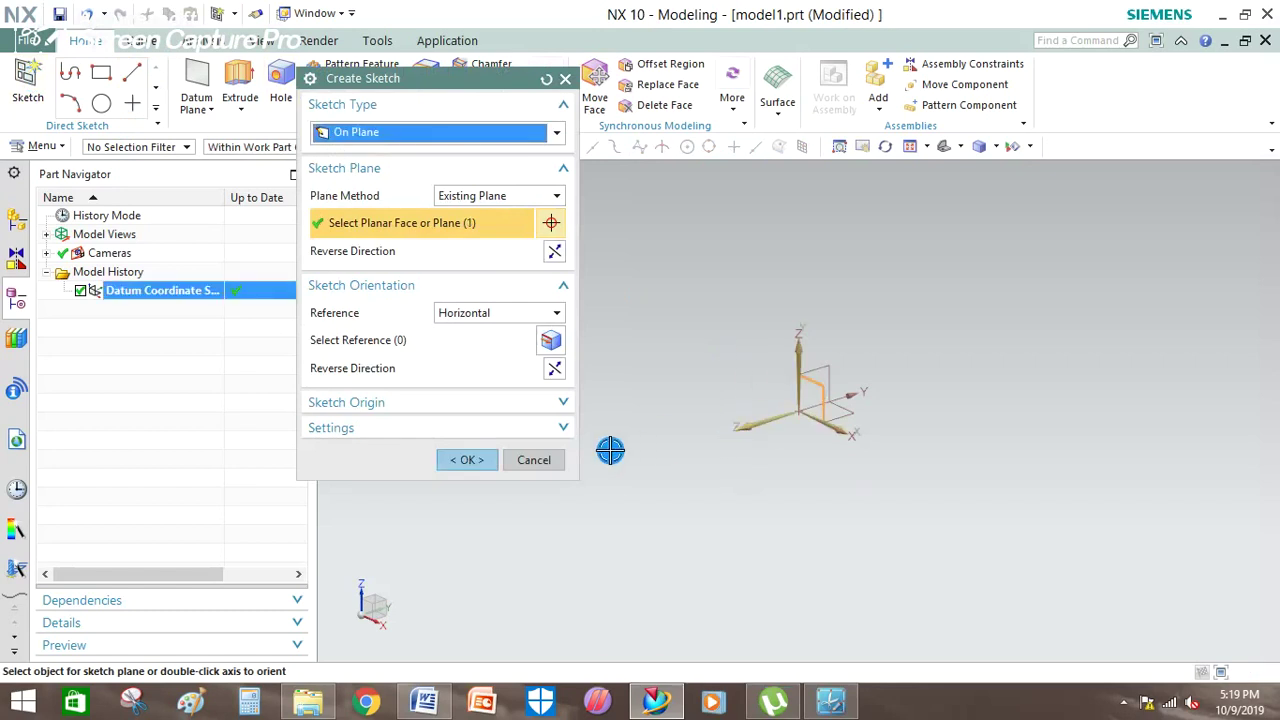
pyautogui.click(484, 459)
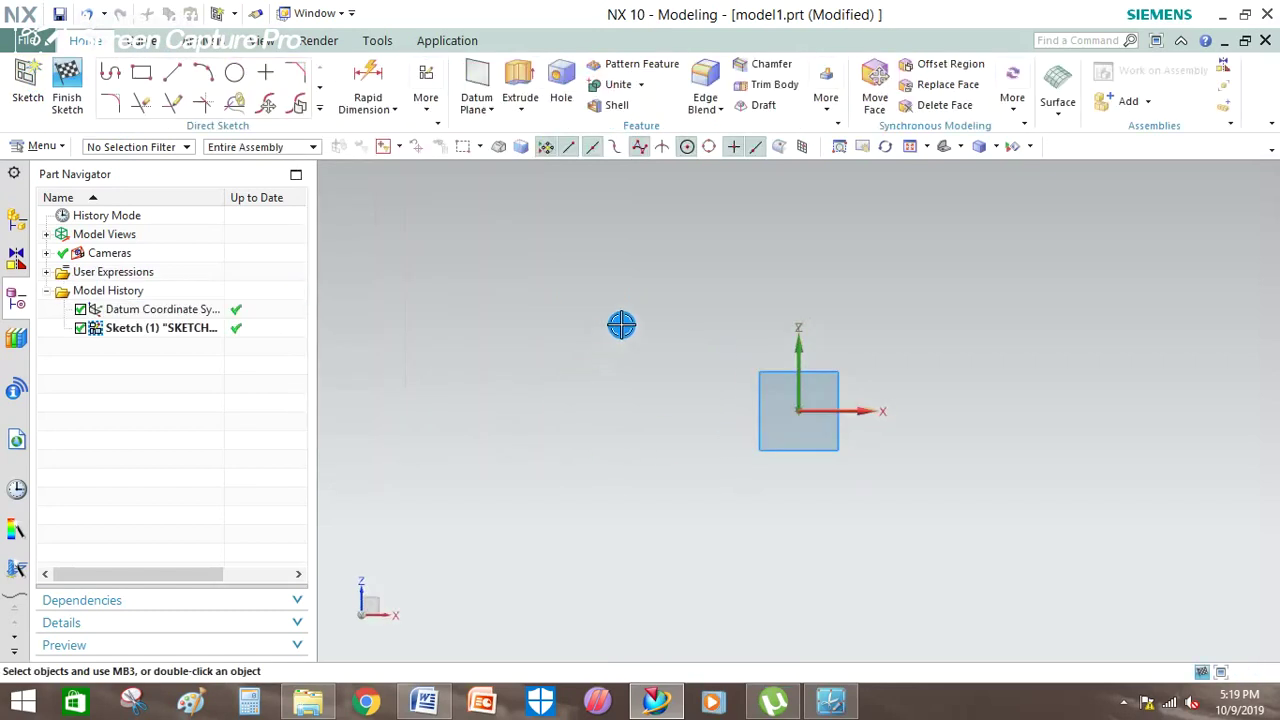
pyautogui.press('r')
pyautogui.click(798, 410)
pyautogui.click(913, 321)
pyautogui.press('Escape')
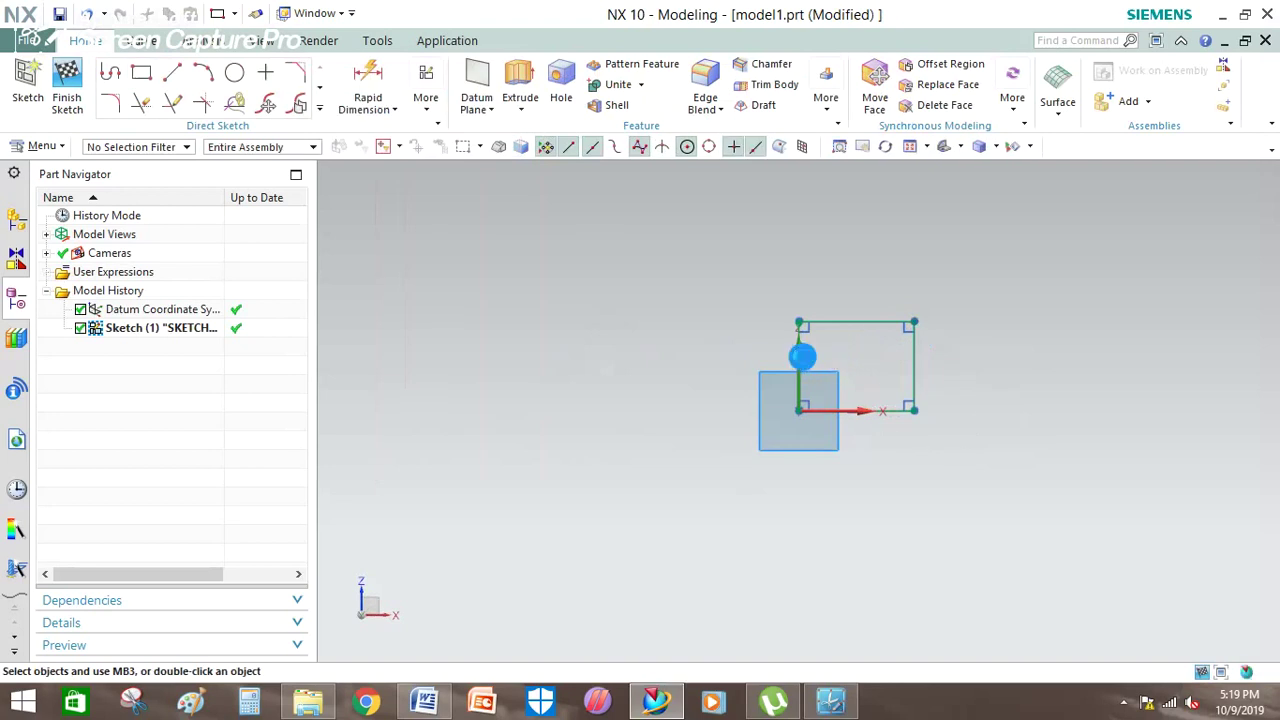
# Step: Dimension the rectangle's top edge at 40.0 and right edge at 31.0
pyautogui.press('d')
pyautogui.click(857, 321)
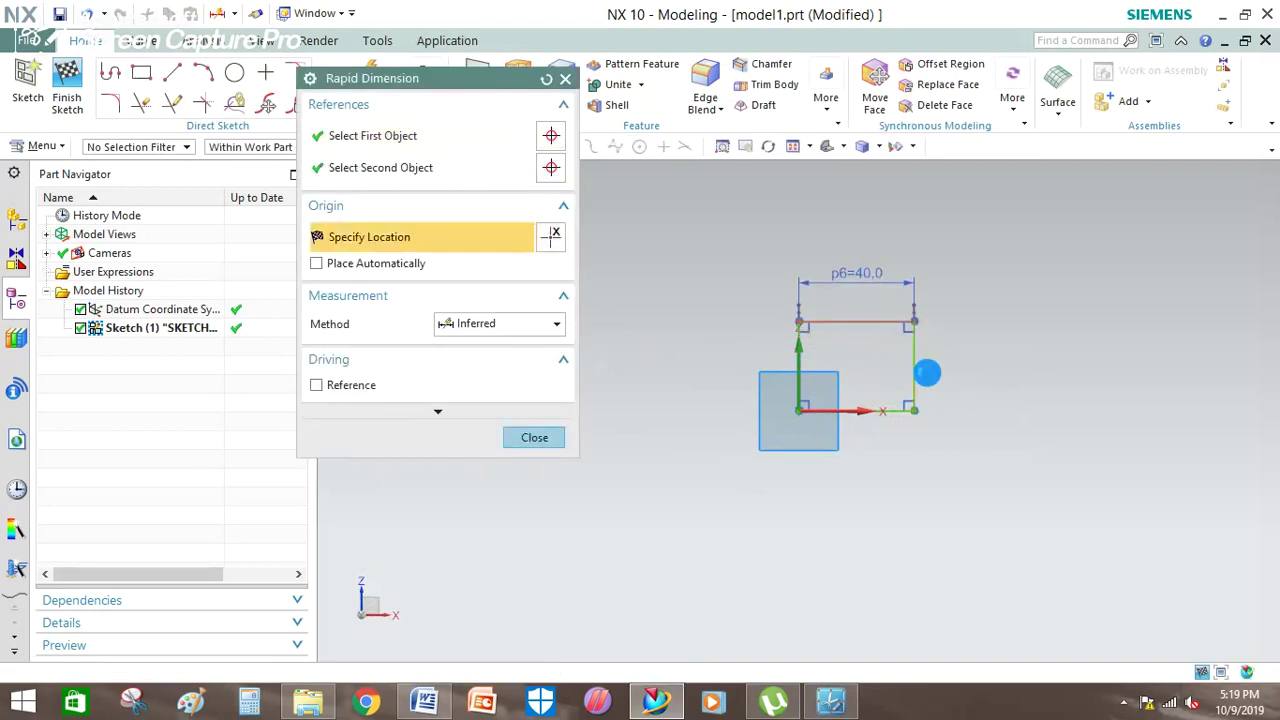
pyautogui.click(943, 371)
pyautogui.click(951, 371)
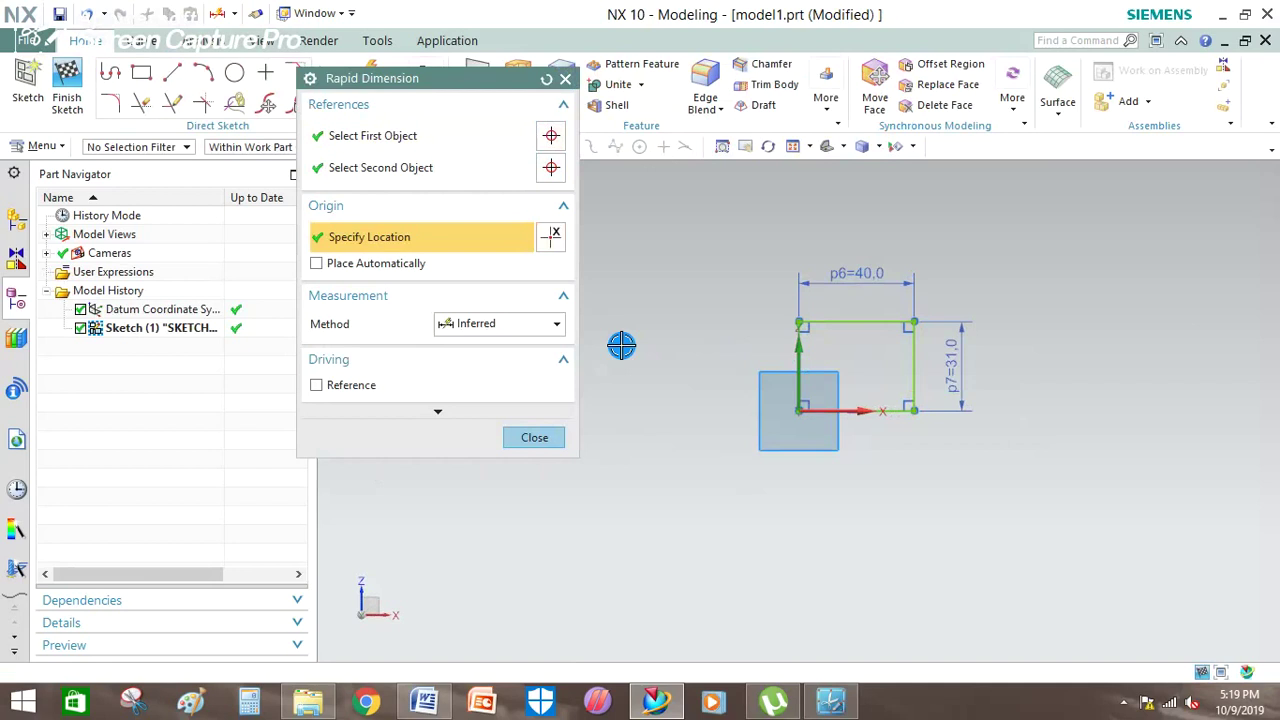
pyautogui.click(534, 437)
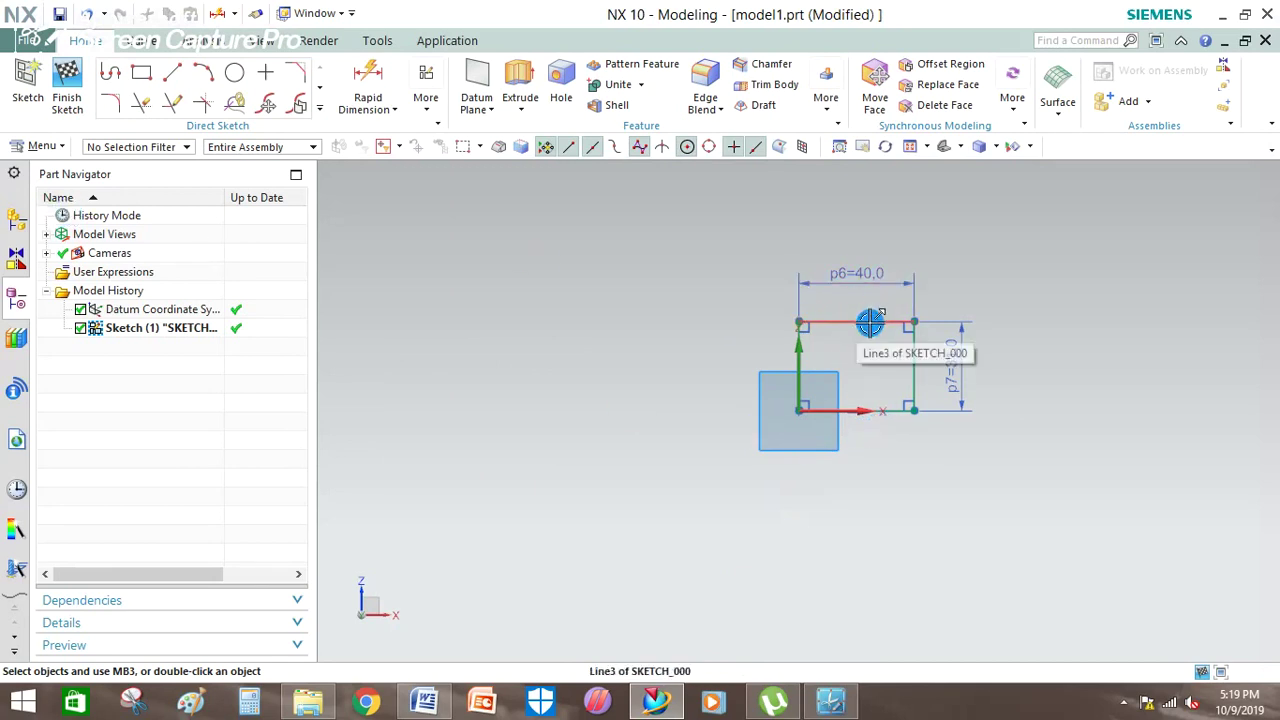
# Step: Highlight the notes' phrases about right-clicking for a tool box, then select the rectangle's top line
pyautogui.hotkey('alt', 'Tab')
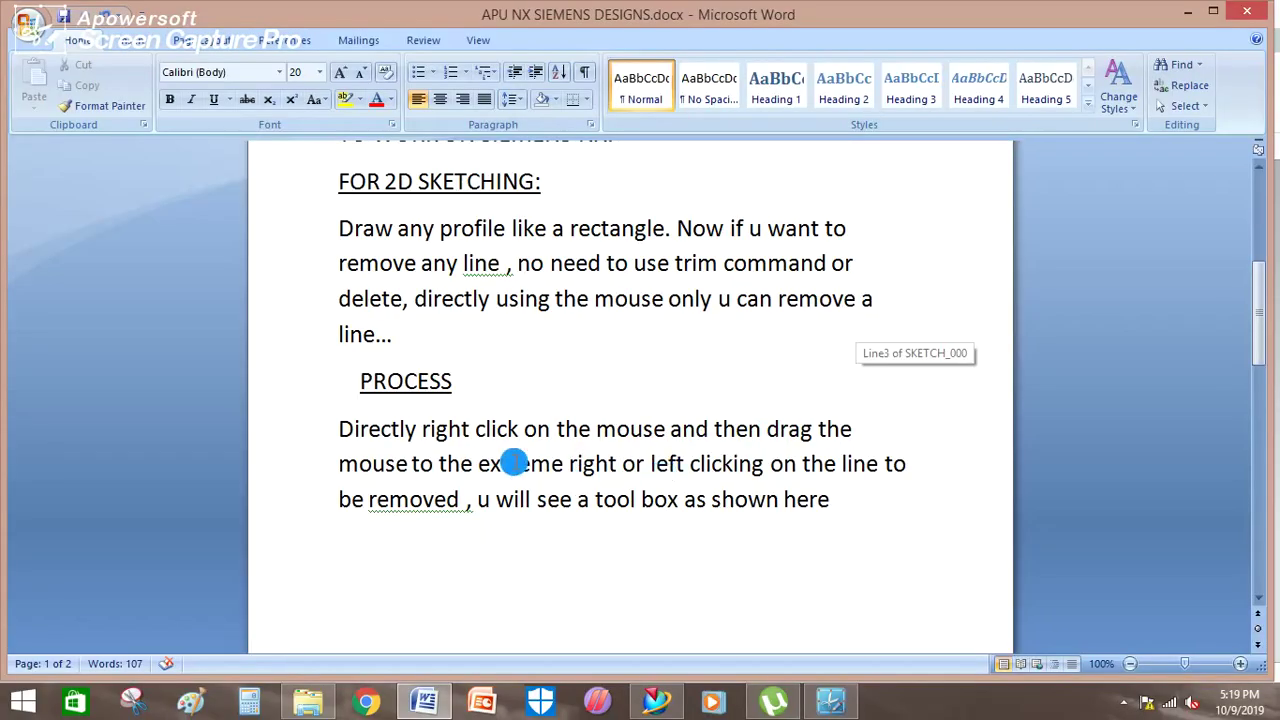
pyautogui.moveTo(490, 428); pyautogui.dragTo(702, 428)
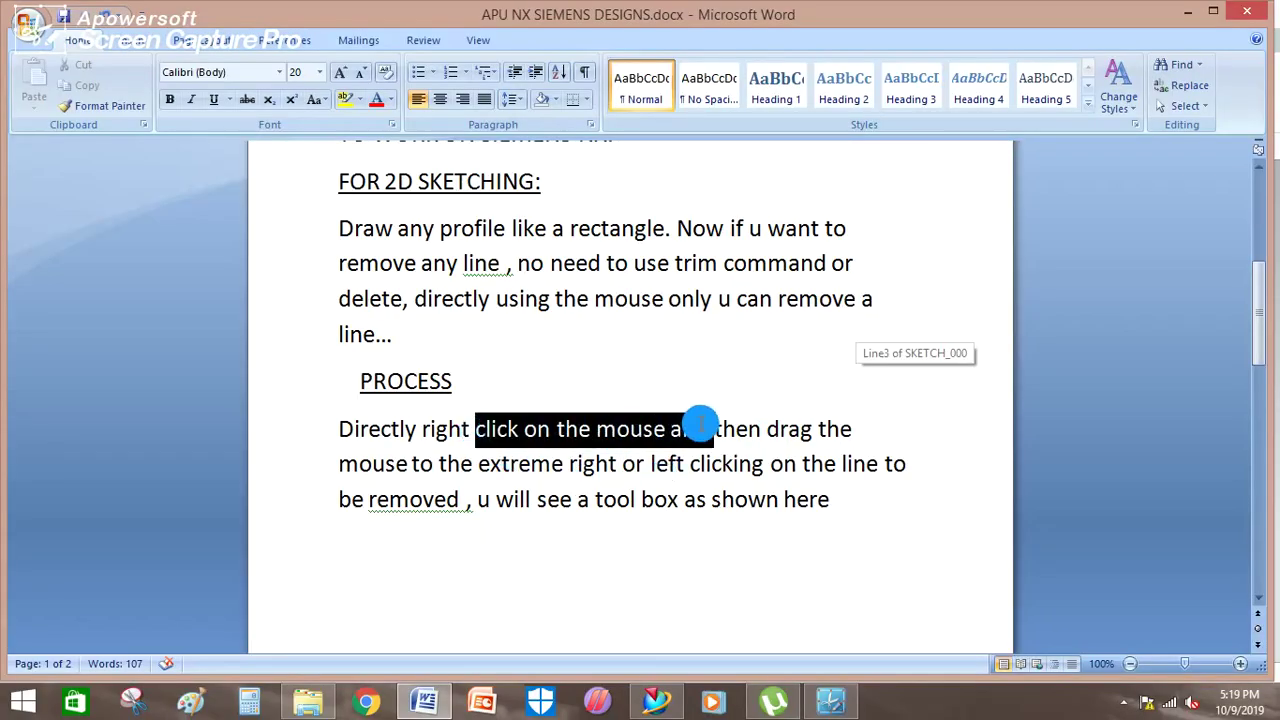
pyautogui.moveTo(569, 463); pyautogui.dragTo(798, 464)
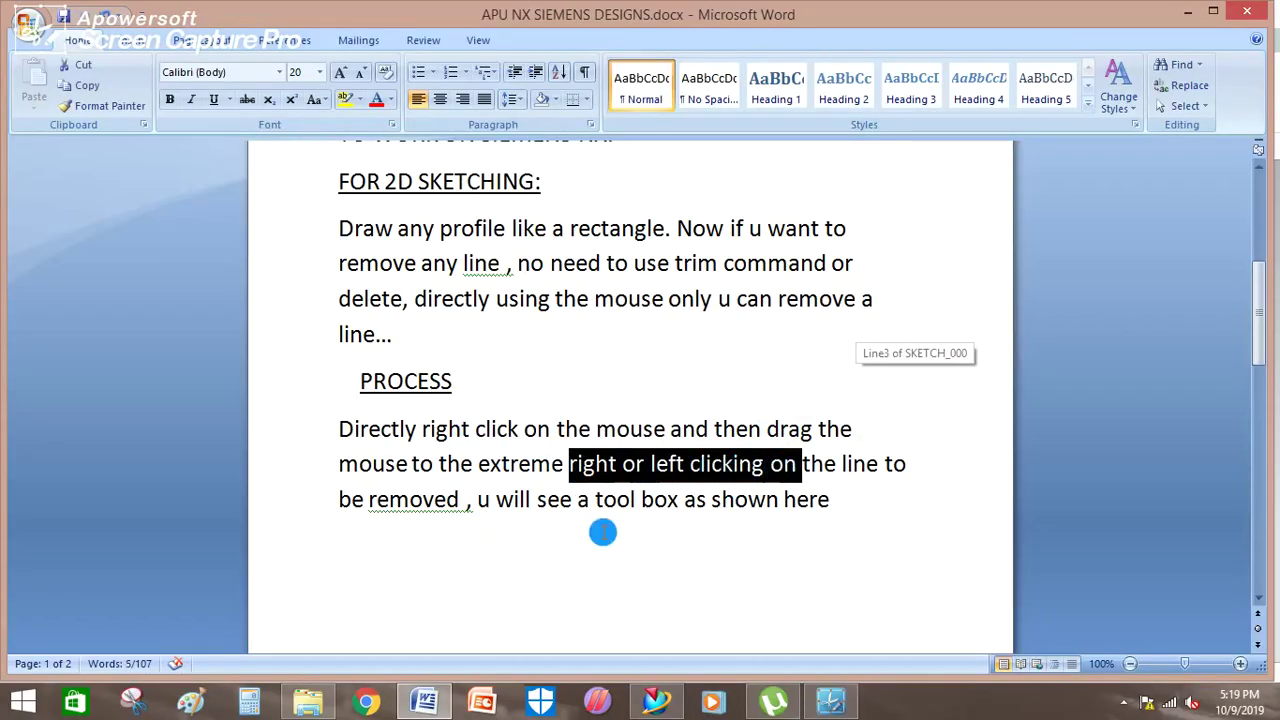
pyautogui.moveTo(533, 500); pyautogui.dragTo(717, 503)
pyautogui.hotkey('alt', 'Tab')
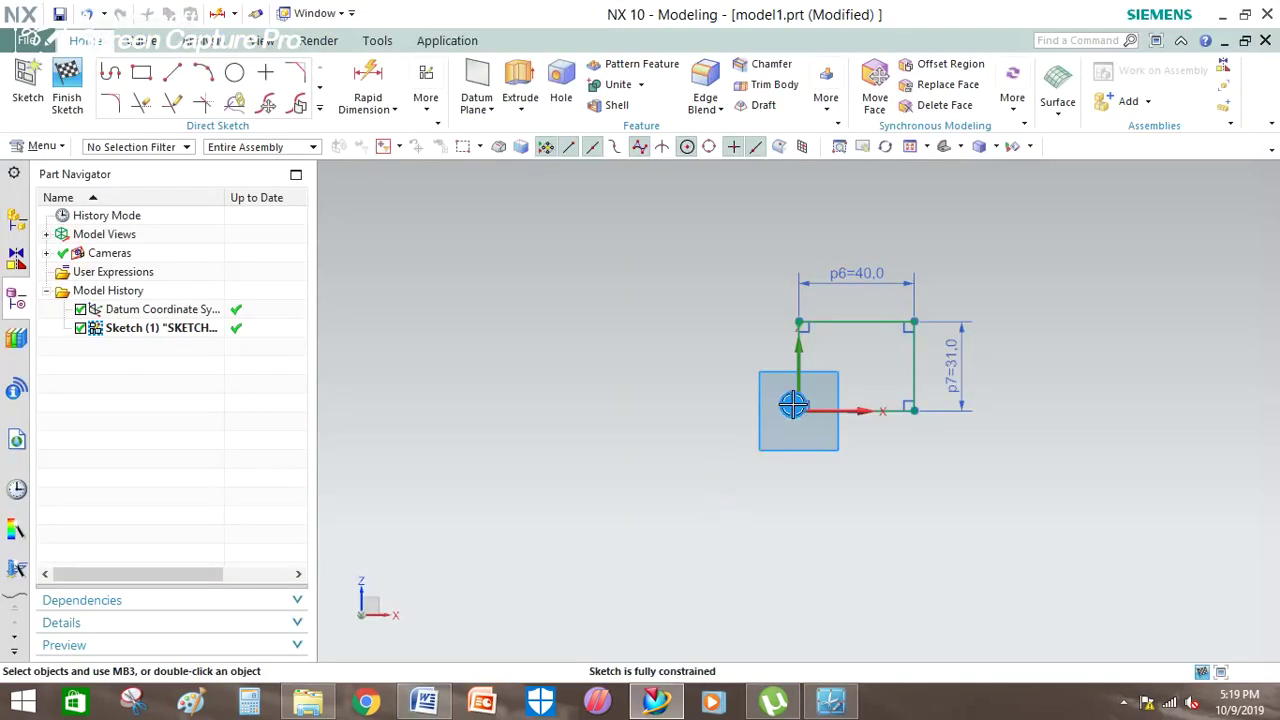
pyautogui.click(855, 323)
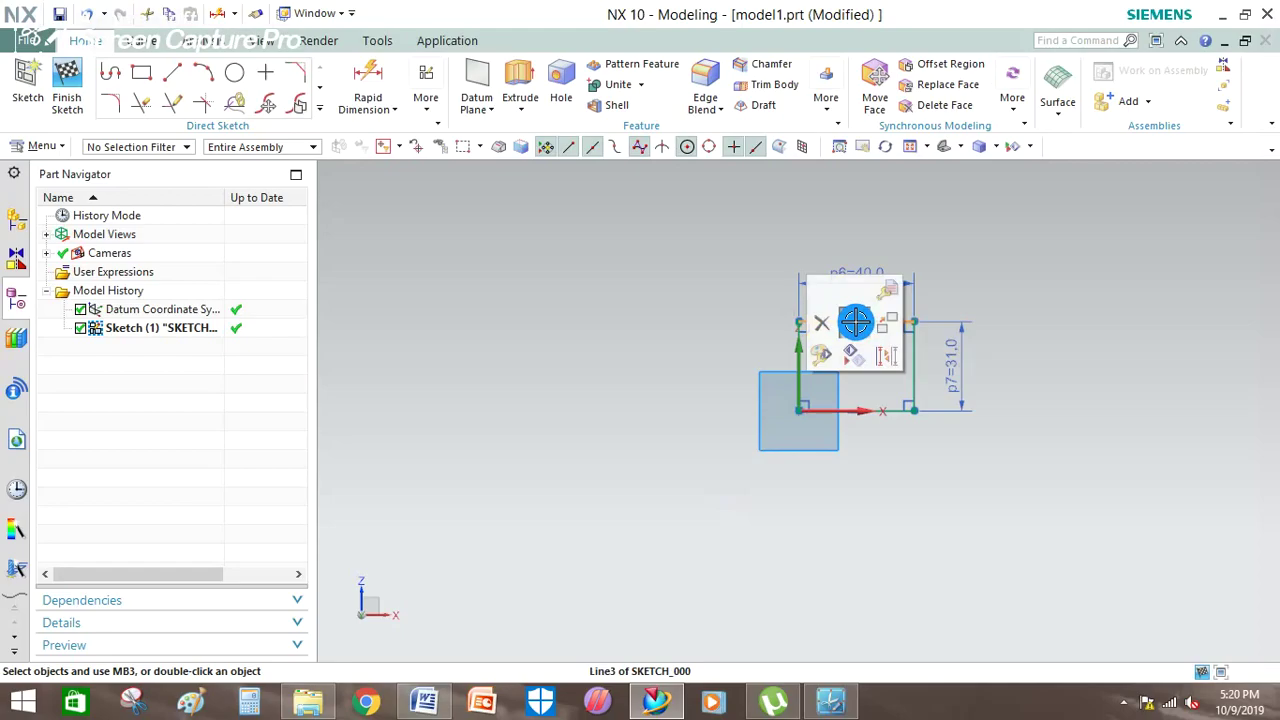
pyautogui.hotkey('alt', 'Tab')
pyautogui.click(840, 500)
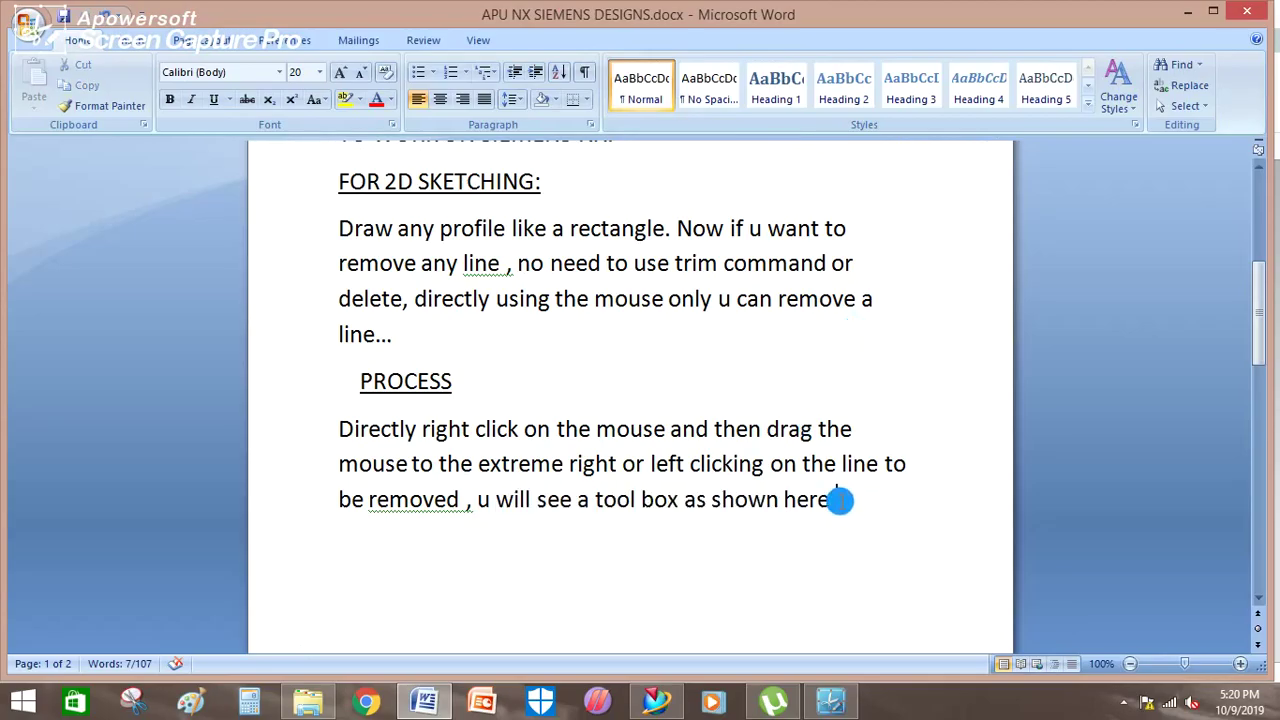
# Step: Add the 'Click on the cancel button.' step to the notes and delete the rectangle's top line
pyautogui.press('Return')
pyautogui.write('Click')
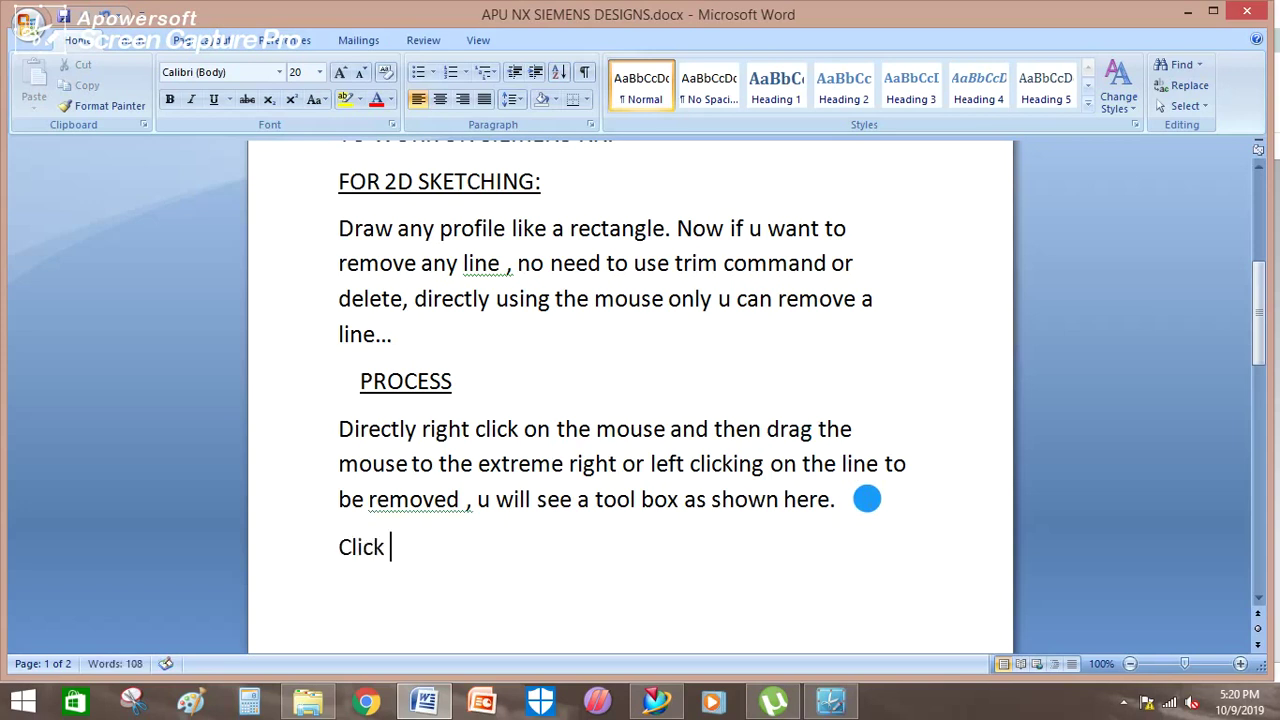
pyautogui.write('on the cancel button..')
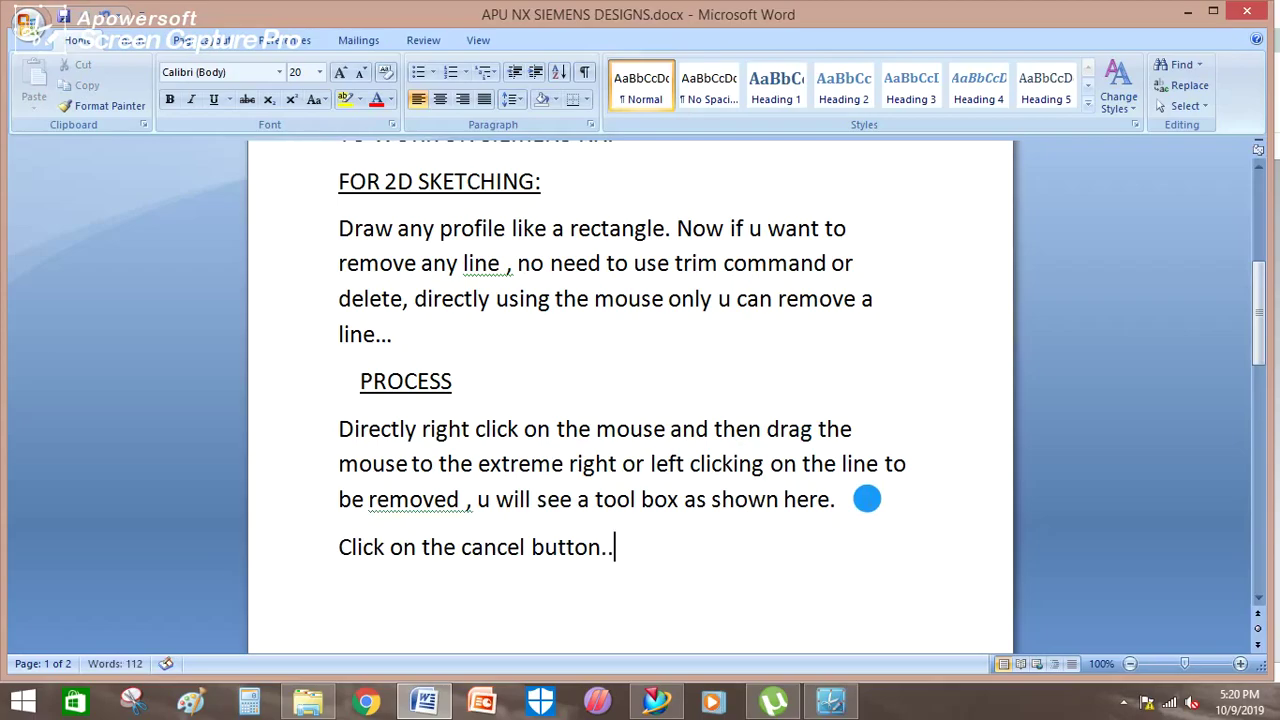
pyautogui.hotkey('alt', 'Tab')
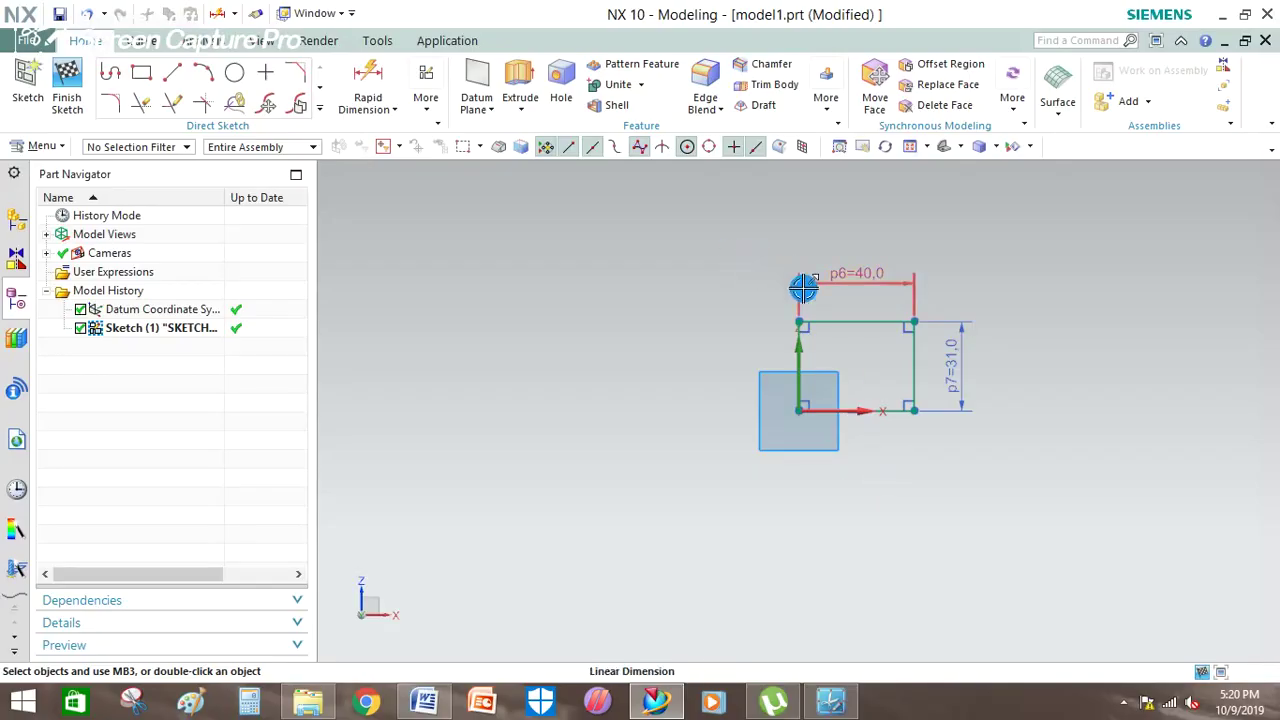
pyautogui.click(839, 313)
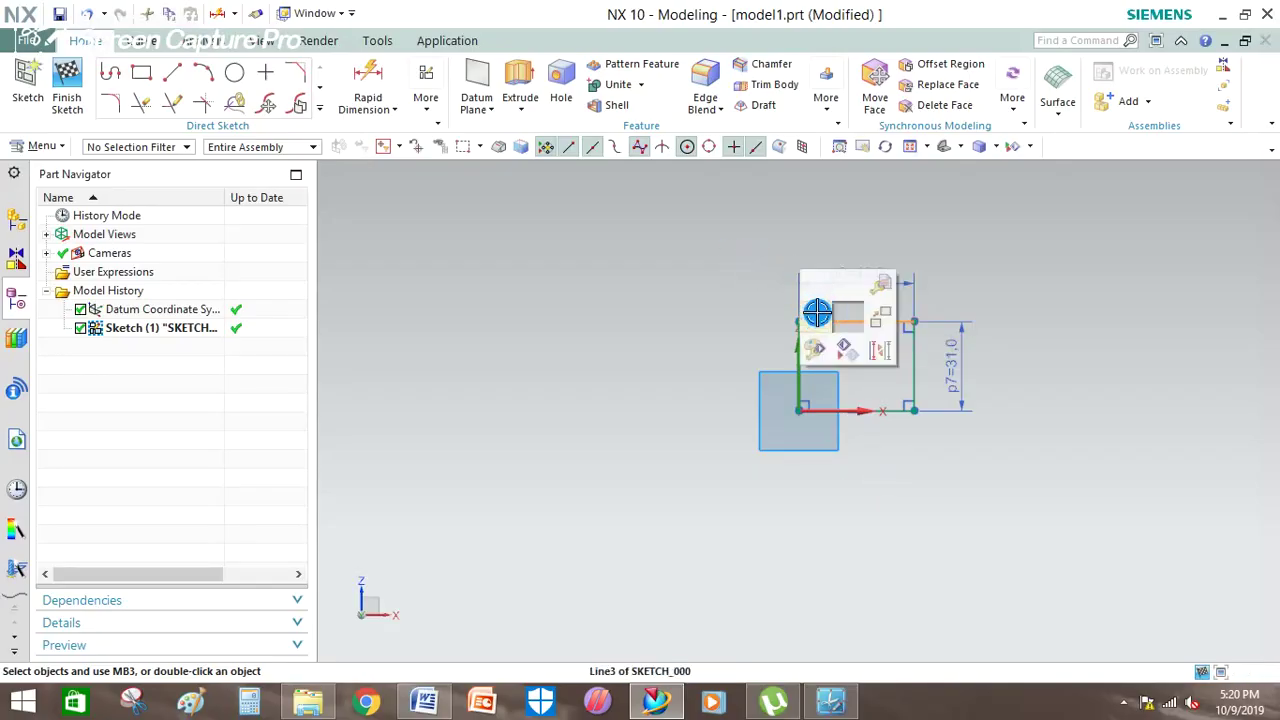
pyautogui.press('Delete')
pyautogui.hotkey('alt', 'Tab')
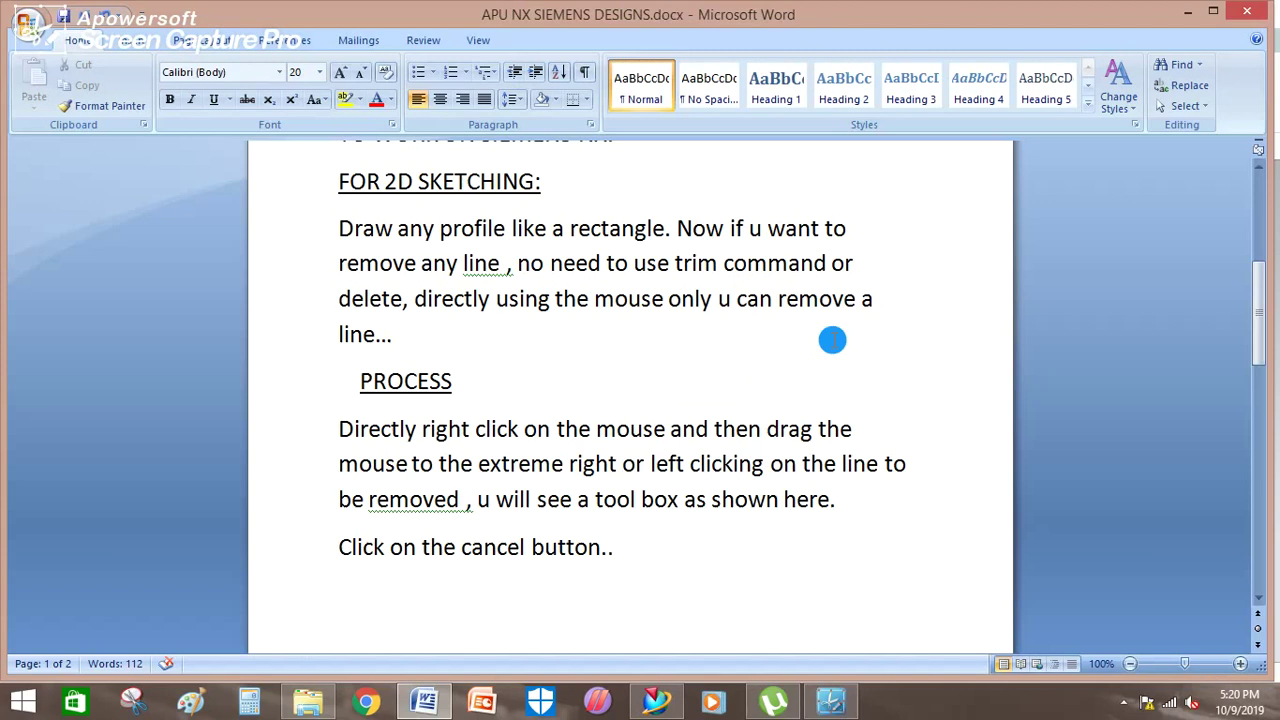
# Step: Finish the cancel note with 'this removes the line' and add an underlined 'Edit display' heading on page 2
pyautogui.write('this r')
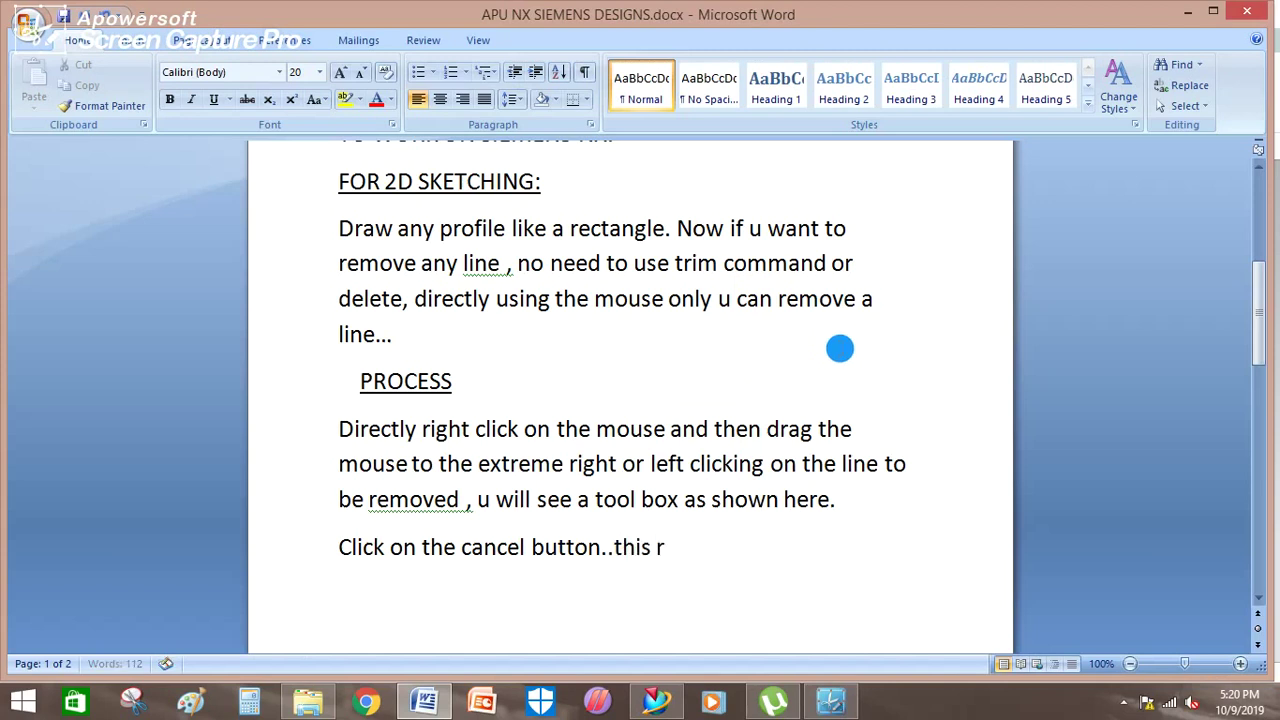
pyautogui.write('emoves the')
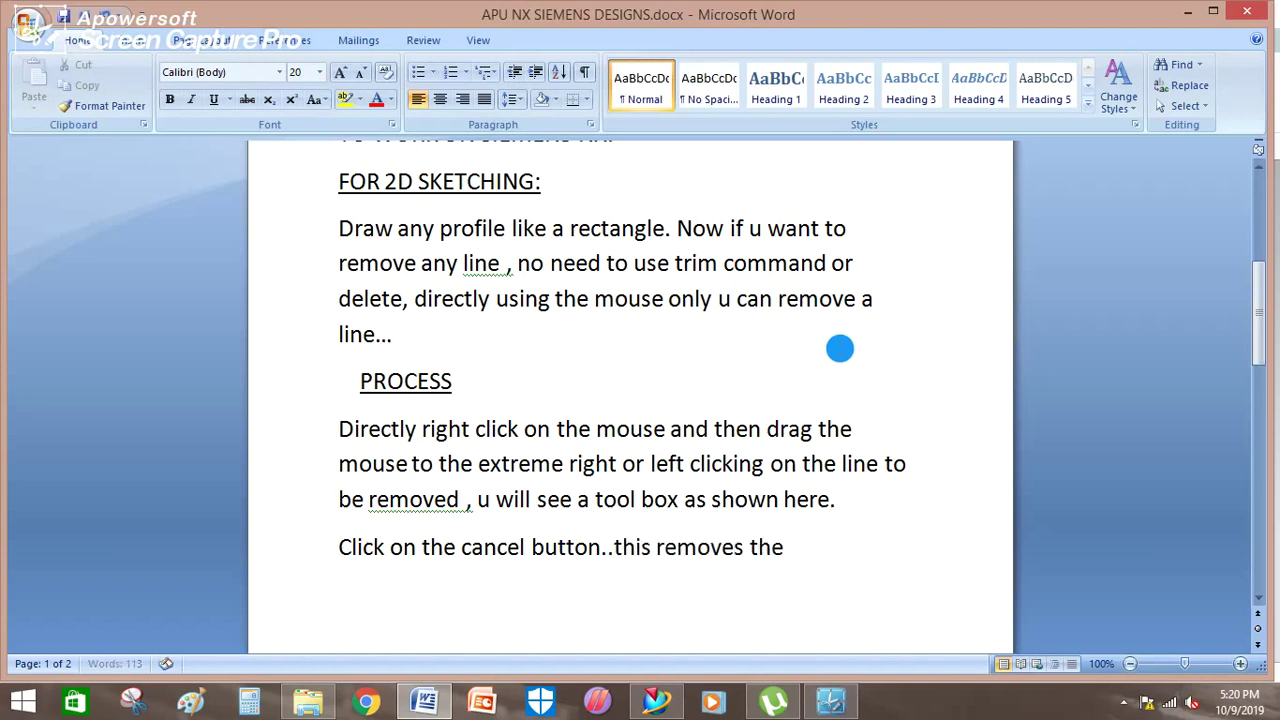
pyautogui.write('ne')
pyautogui.press('Return')
pyautogui.write('Edit displa')
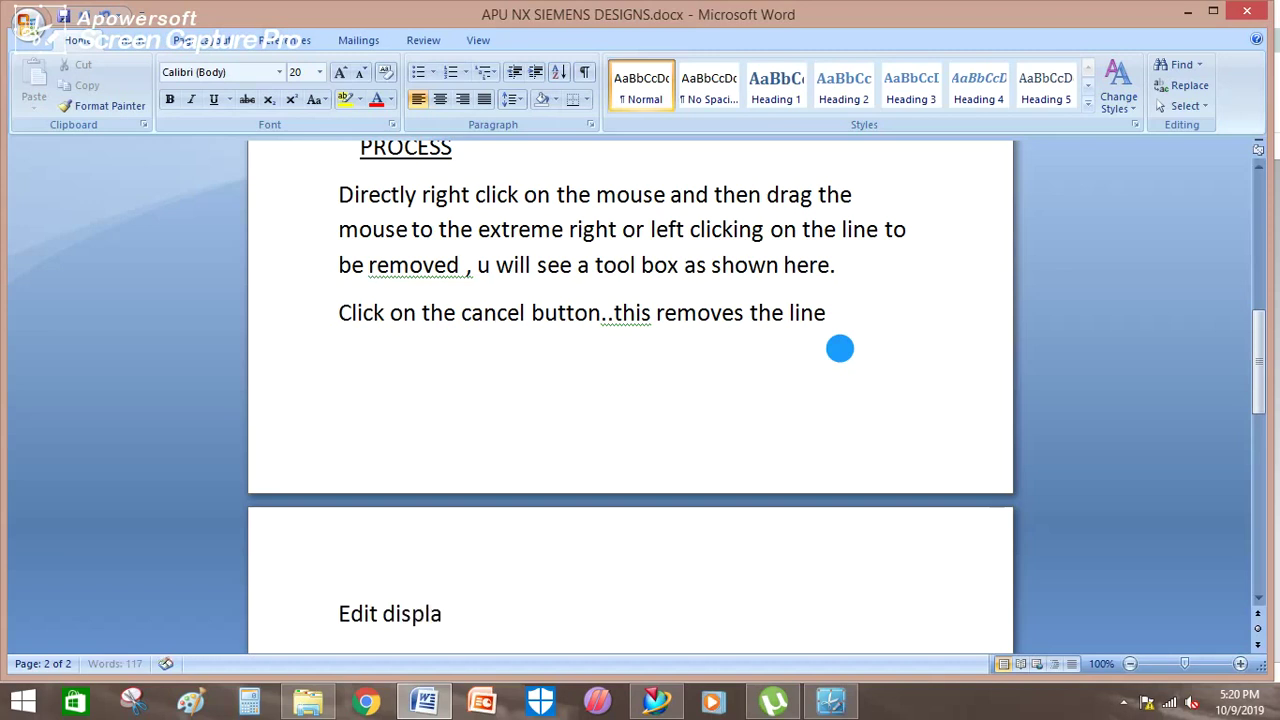
pyautogui.write('y')
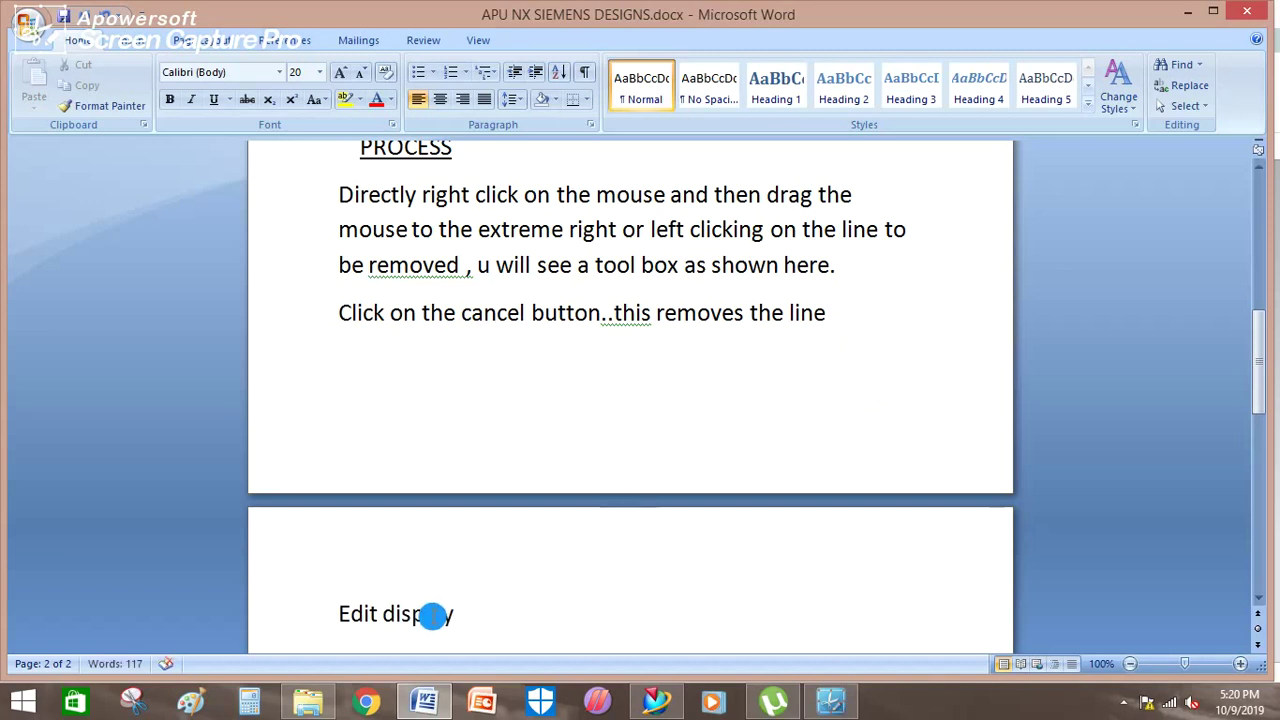
pyautogui.moveTo(452, 610); pyautogui.dragTo(318, 626)
pyautogui.hotkey('ctrl', 'u')
pyautogui.click(562, 612)
pyautogui.scroll(-1, 567, 608)
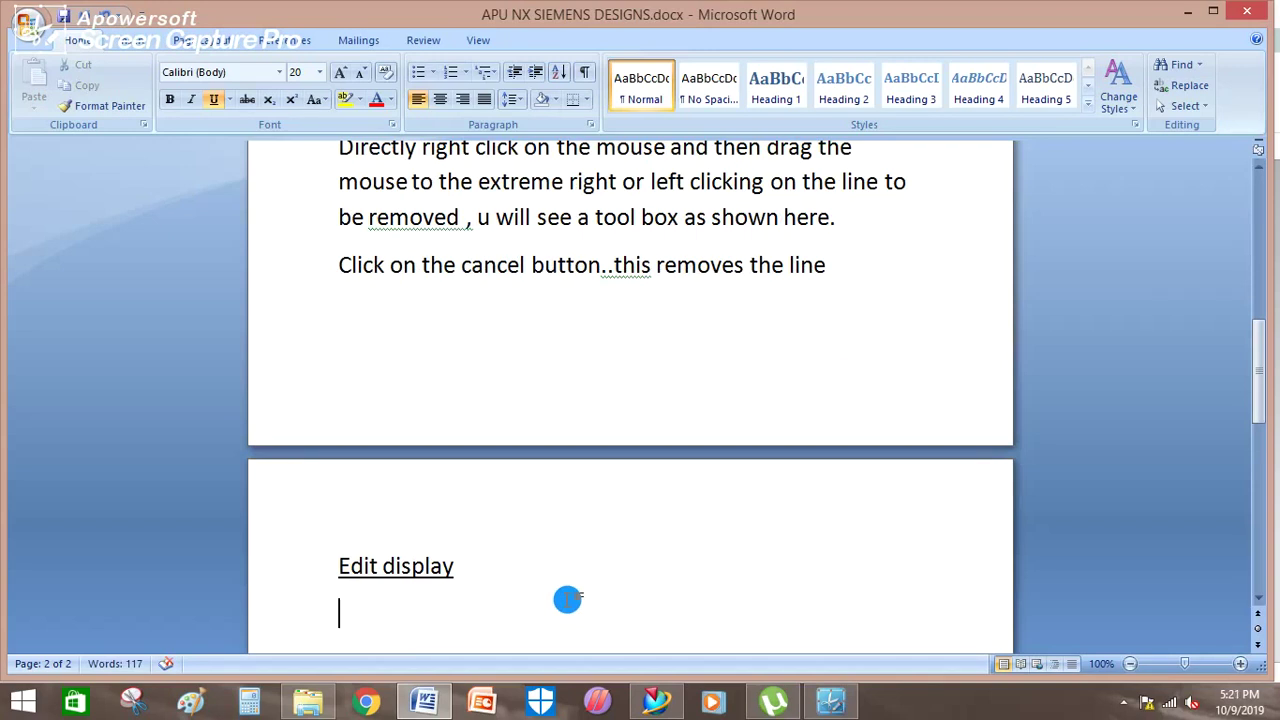
# Step: Write 'If u want to change the font of a line then u can use this' without underline
pyautogui.write('iu')
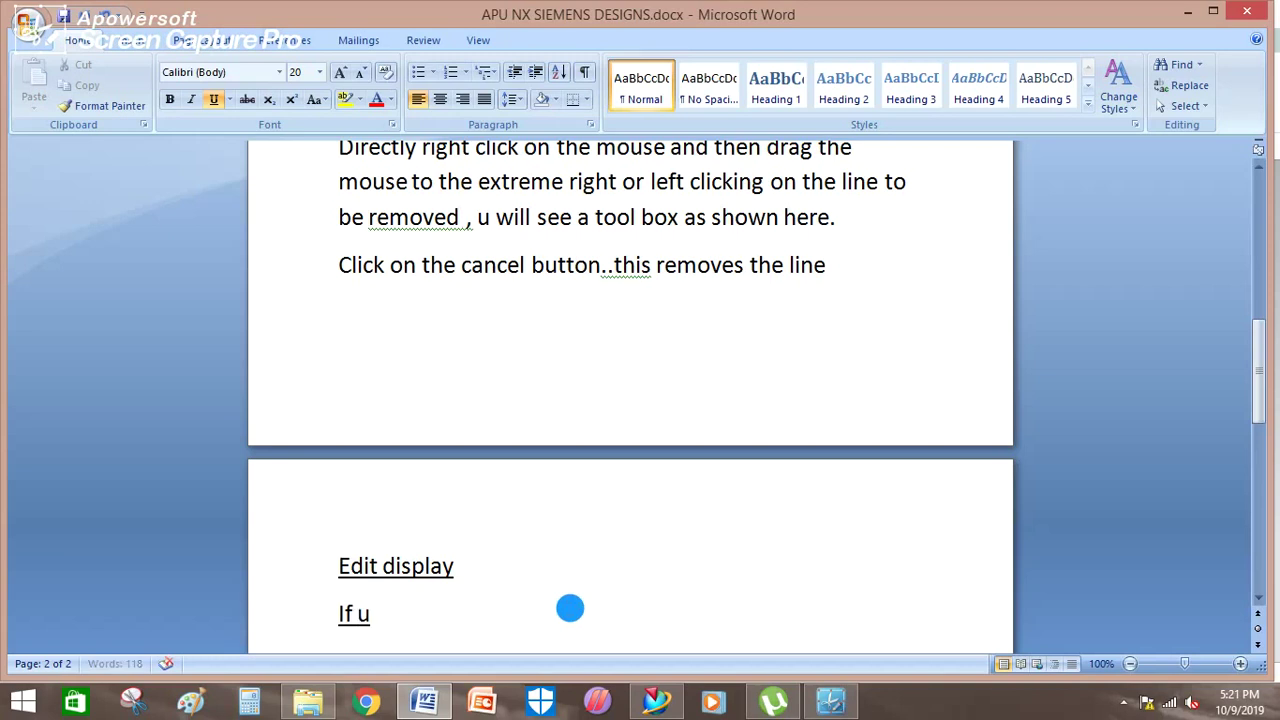
pyautogui.write('ant')
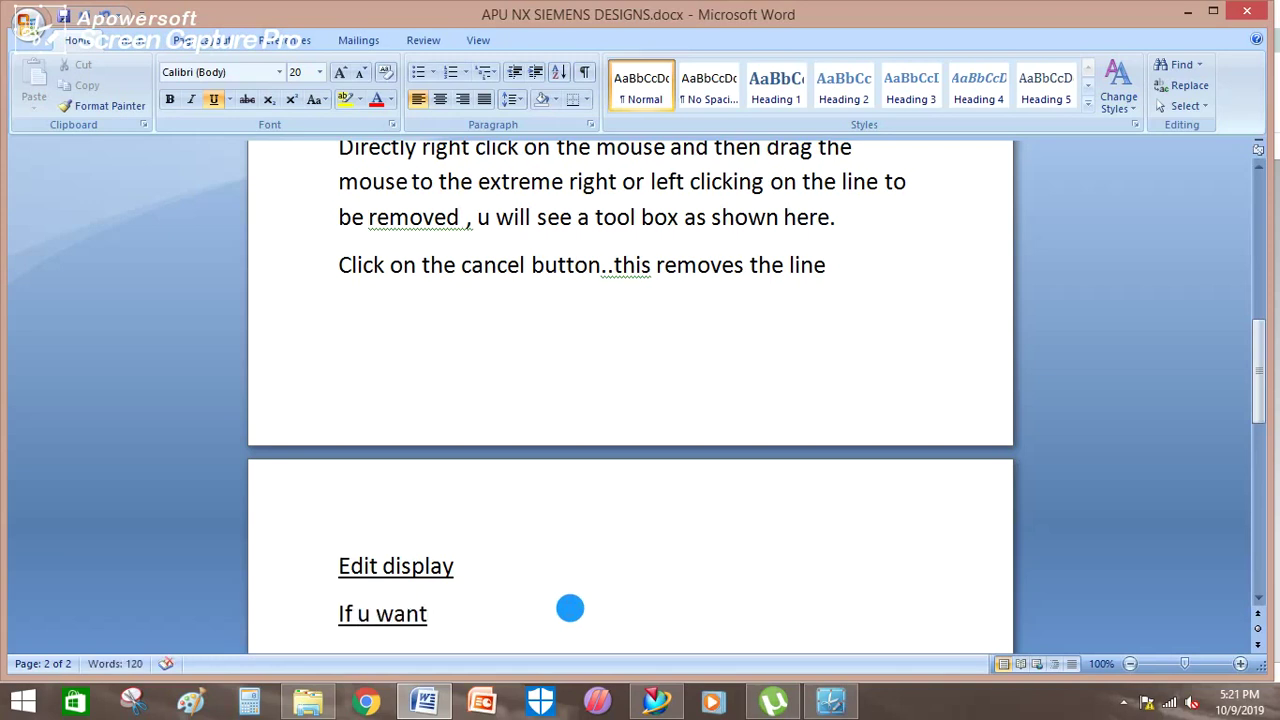
pyautogui.press('Home')
pyautogui.moveTo(437, 614); pyautogui.dragTo(335, 622)
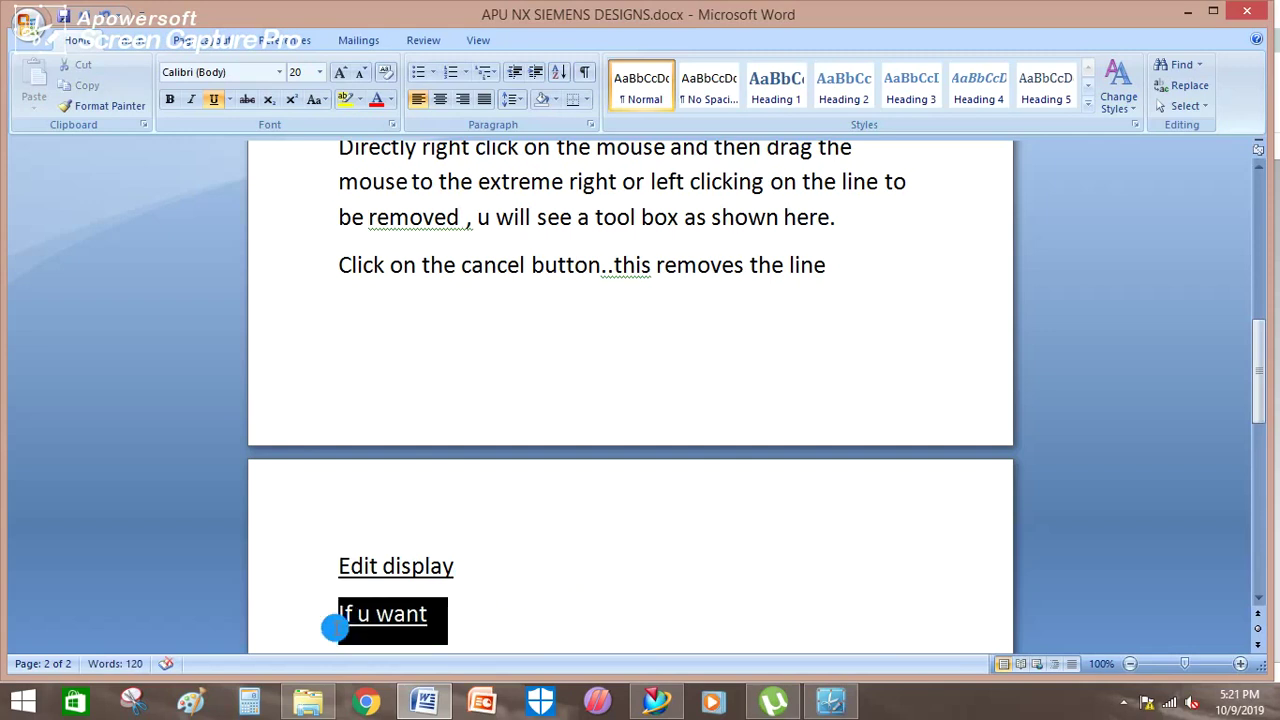
pyautogui.hotkey('ctrl', 'u')
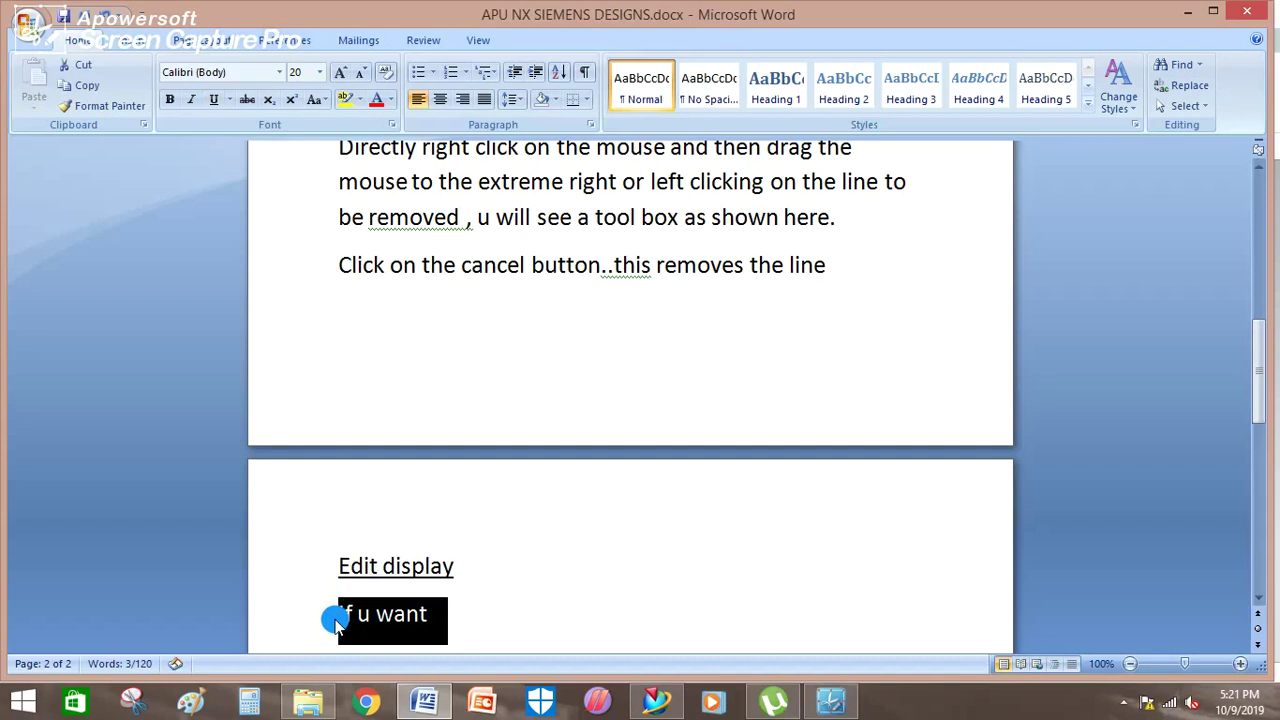
pyautogui.press('Down')
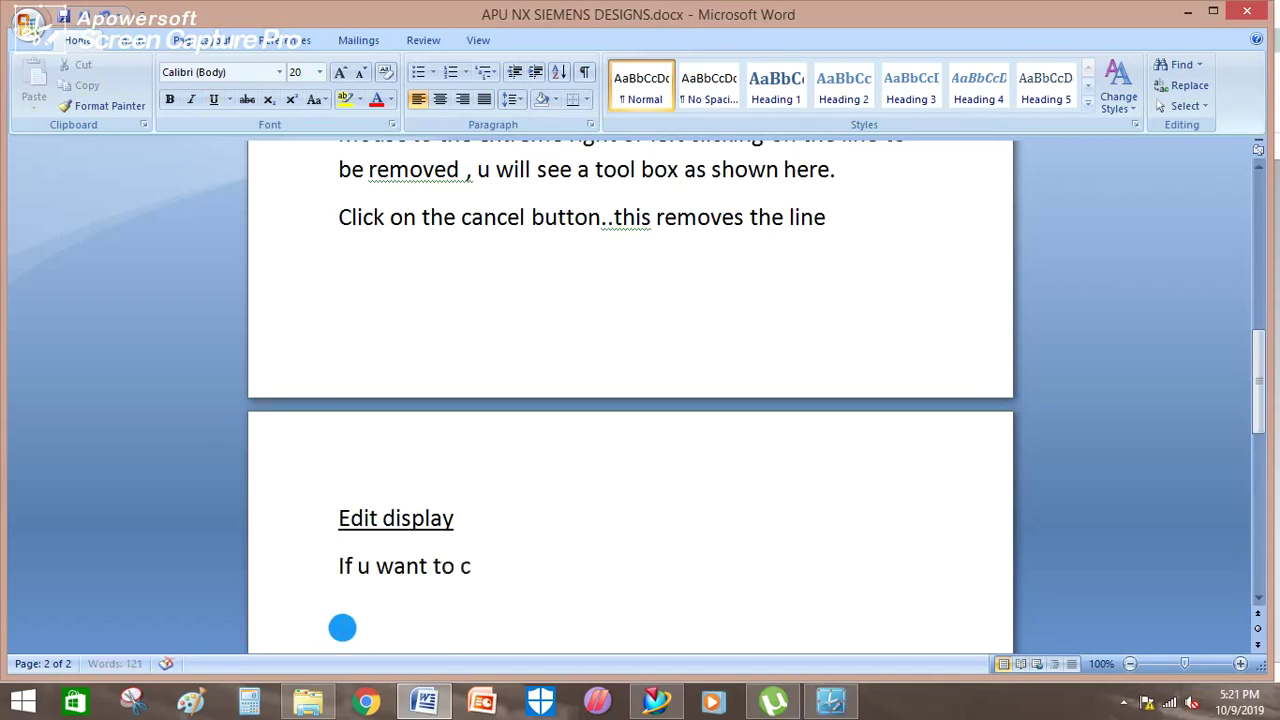
pyautogui.write('hange the')
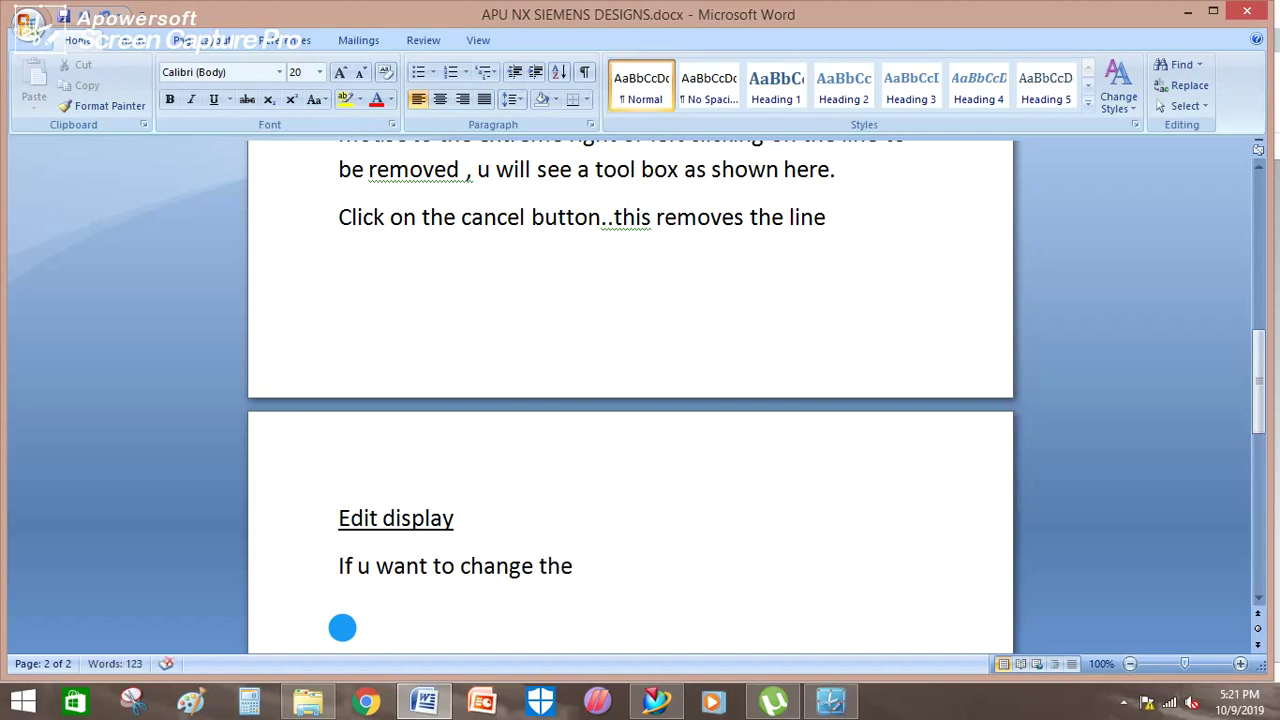
pyautogui.write(' fo')
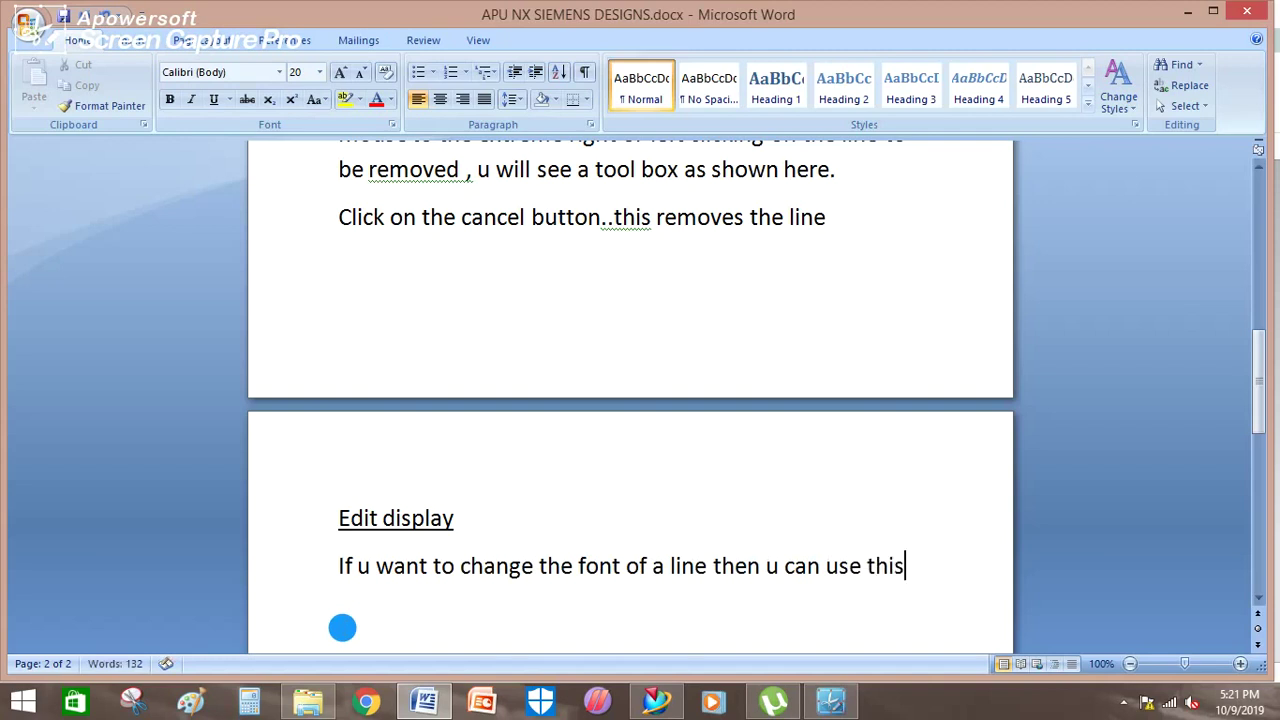
pyautogui.hotkey('alt', 'Tab')
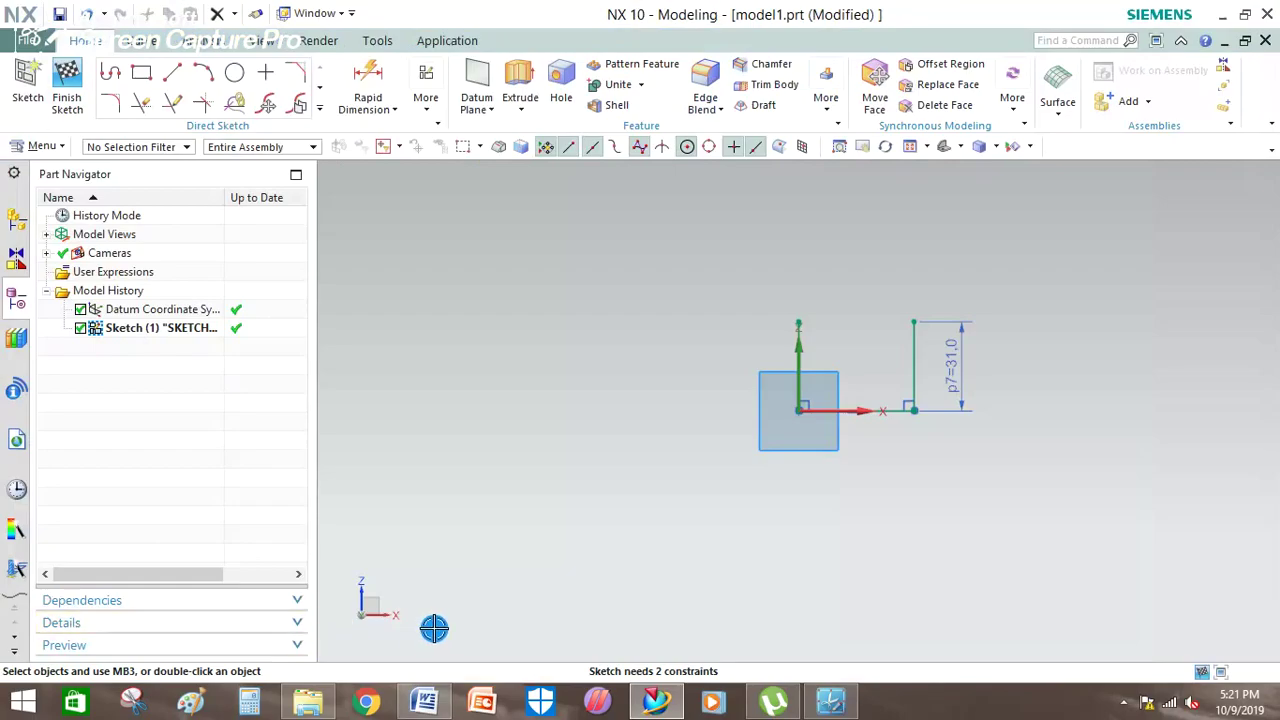
# Step: Undo the top line's deletion and open Edit Display for the rectangle's right line
pyautogui.hotkey('ctrl', 'z')
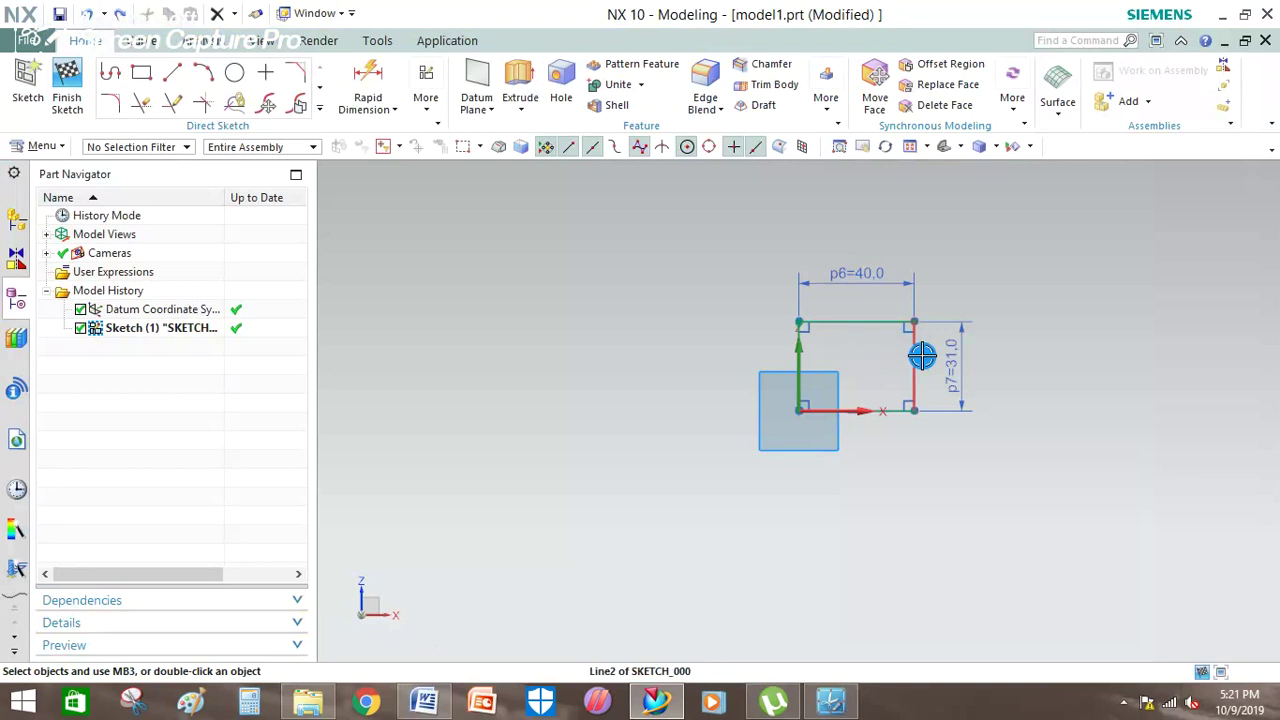
pyautogui.click(903, 356)
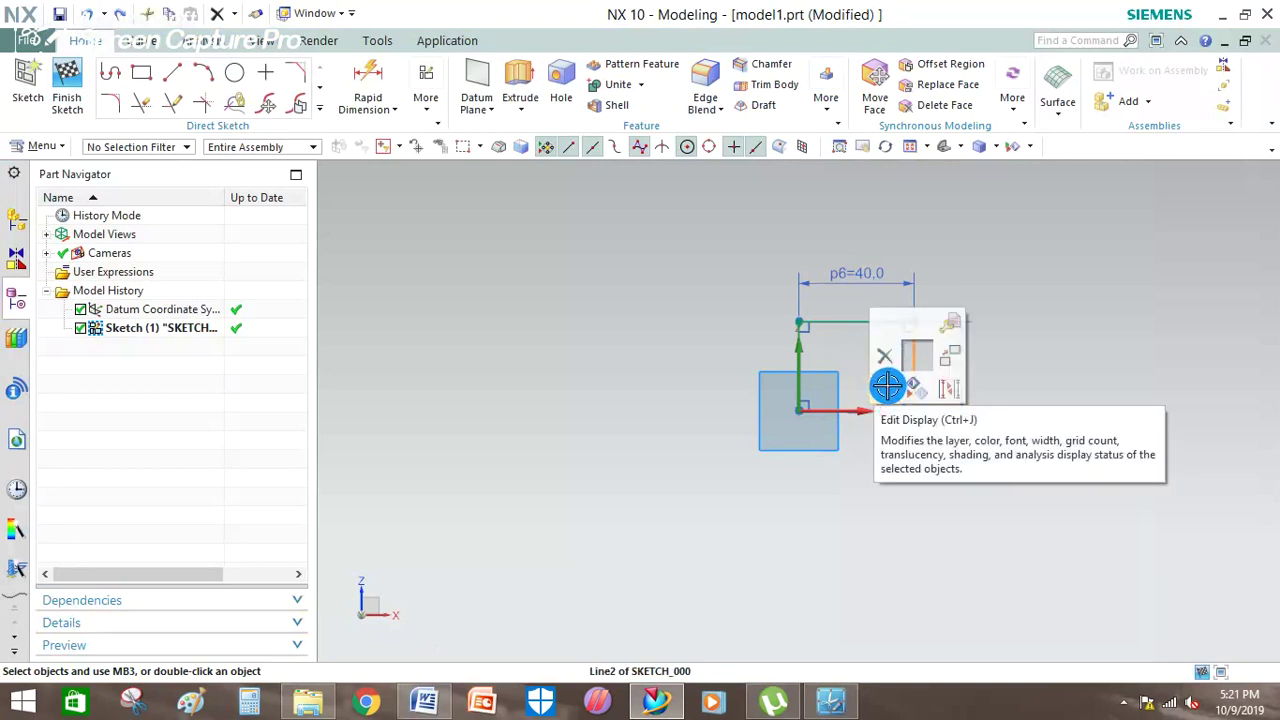
pyautogui.click(887, 385)
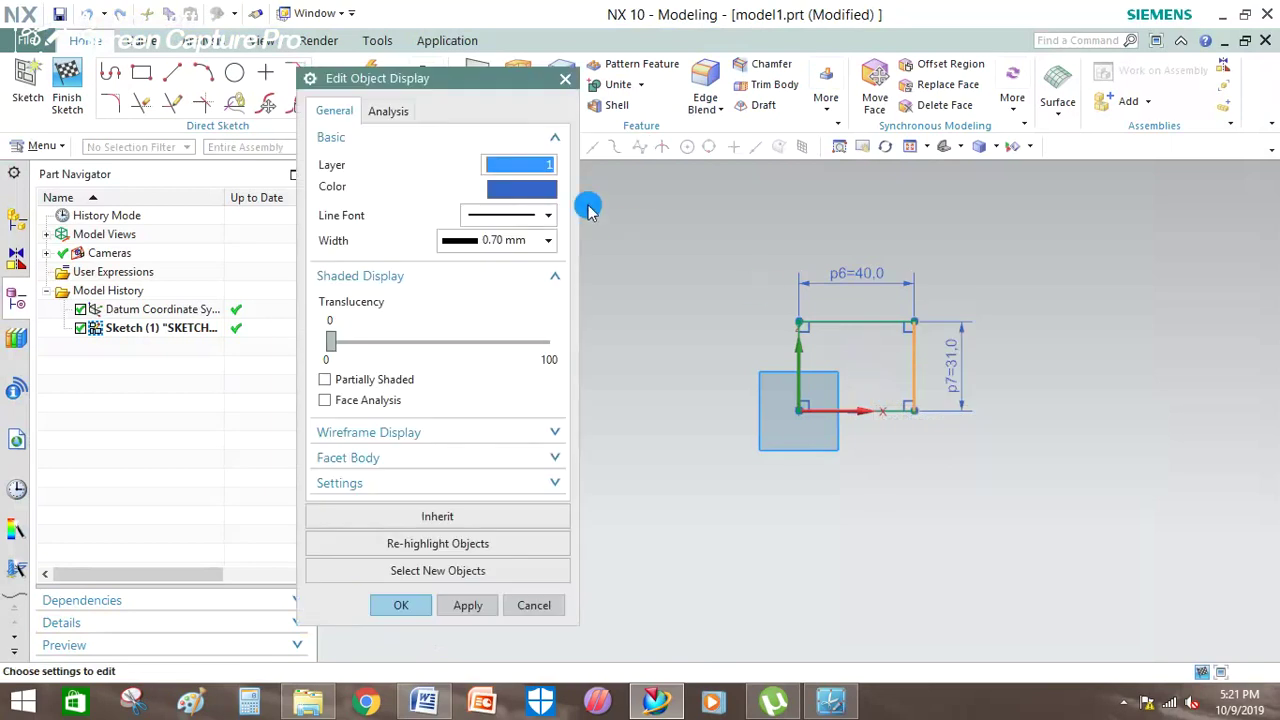
# Step: Apply a 0.13 mm and then a 1.40 mm width to the right line
pyautogui.click(519, 245)
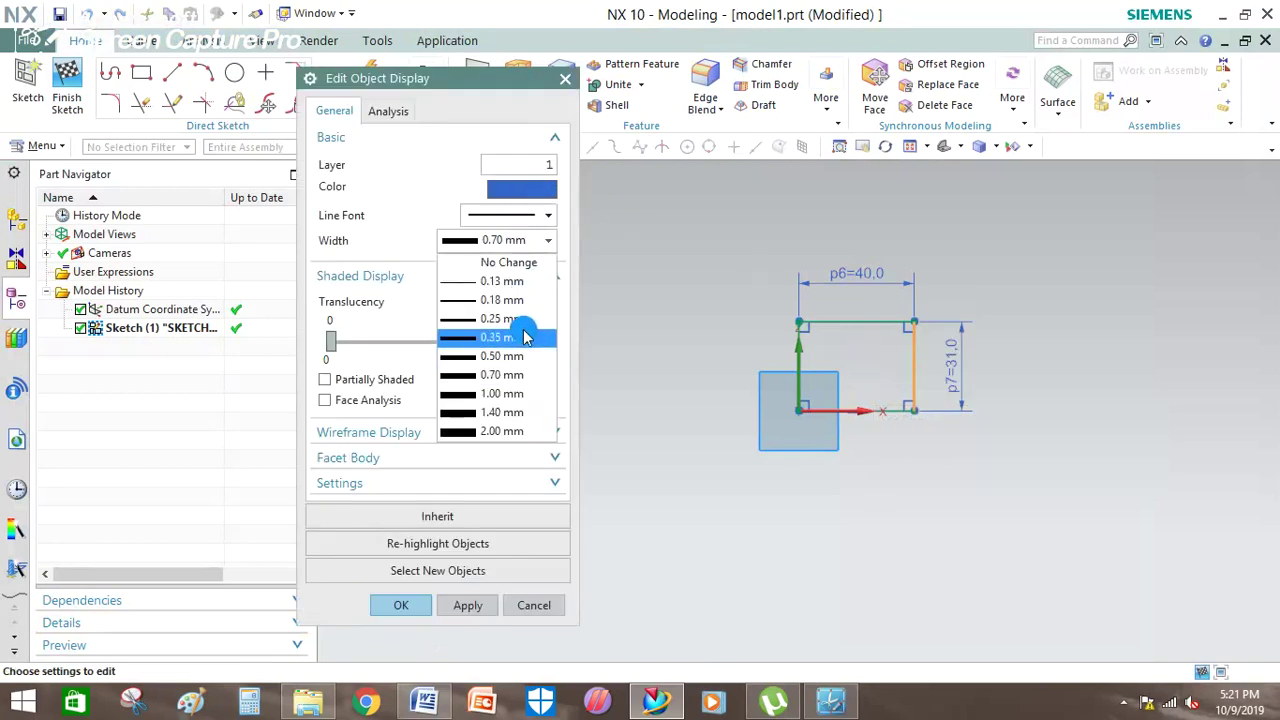
pyautogui.click(505, 281)
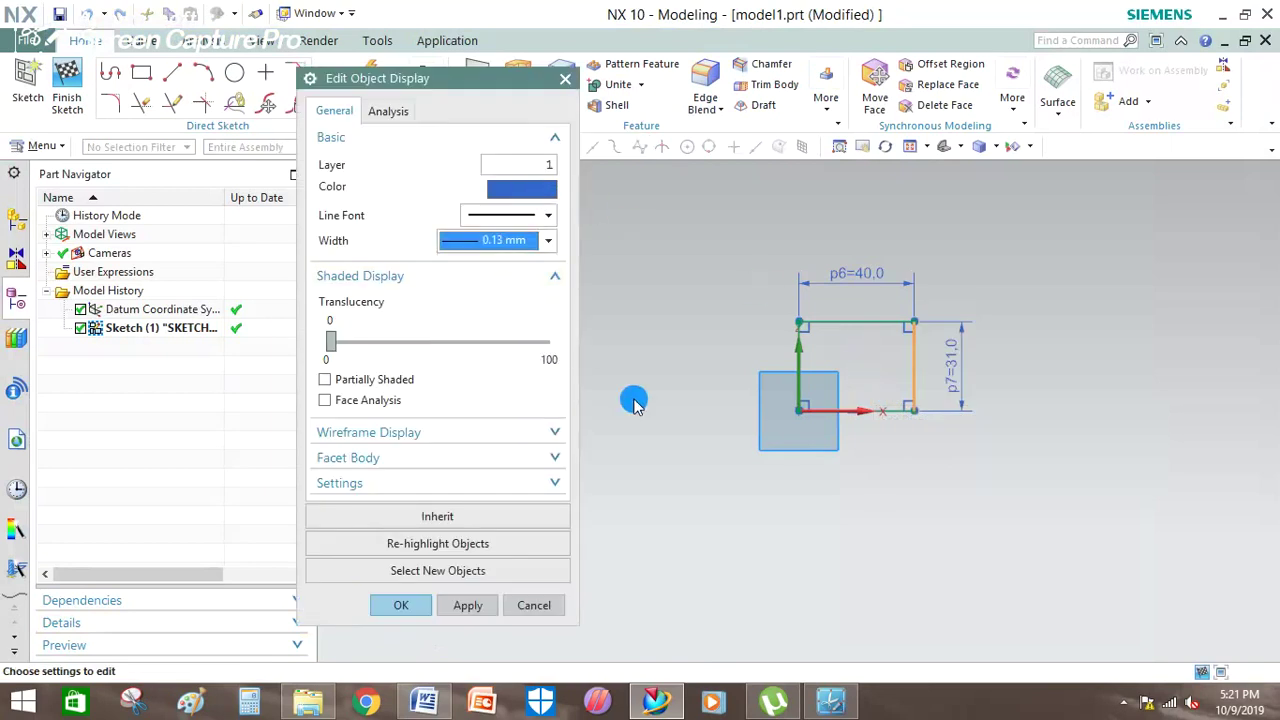
pyautogui.click(446, 607)
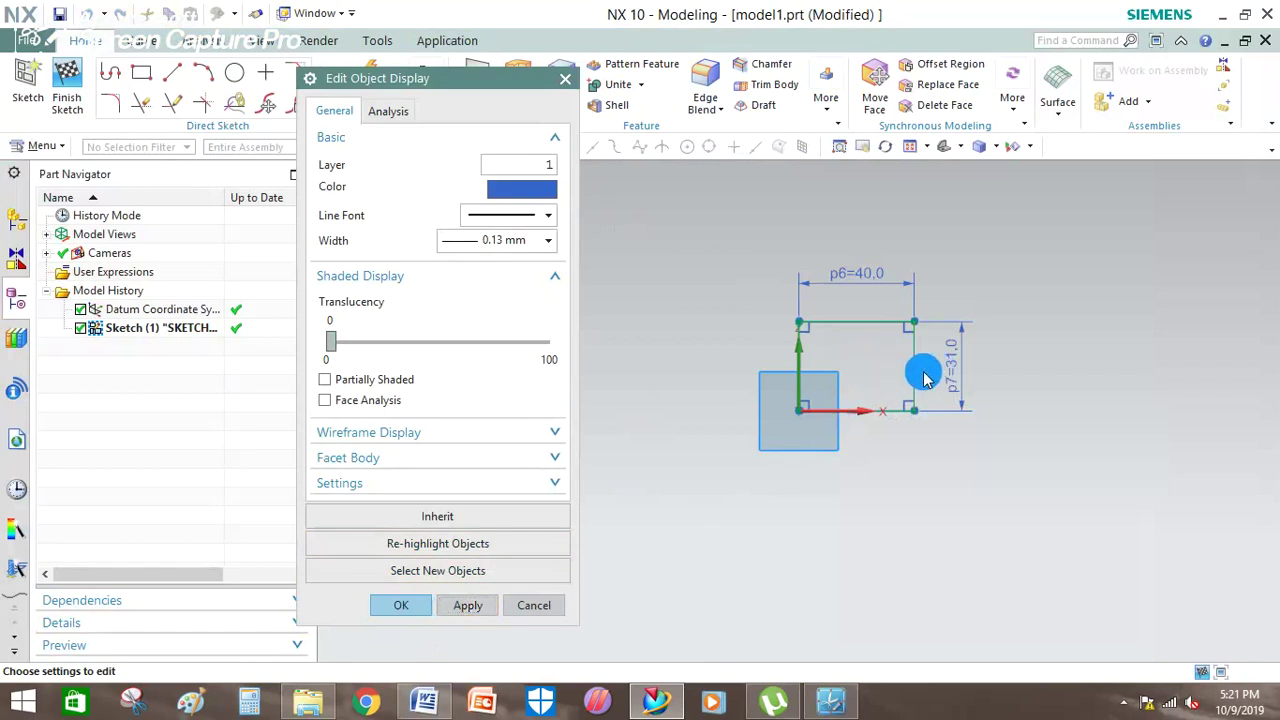
pyautogui.click(508, 243)
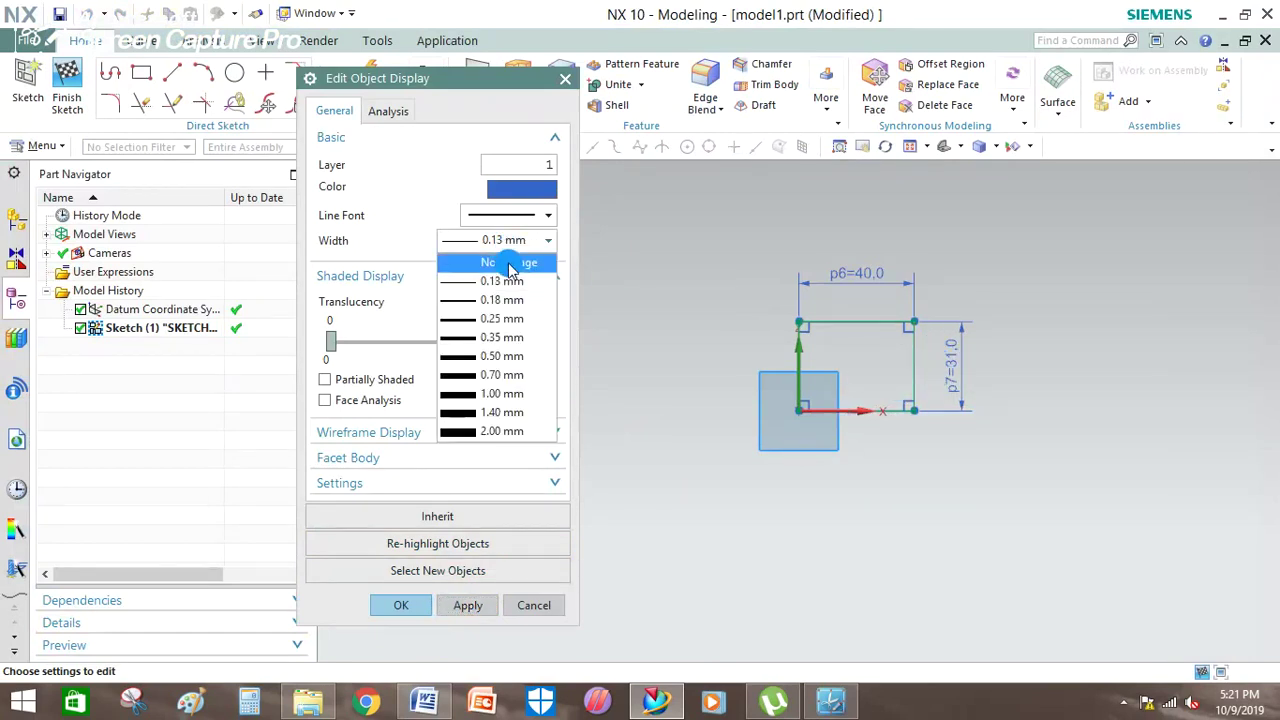
pyautogui.click(503, 413)
pyautogui.click(448, 607)
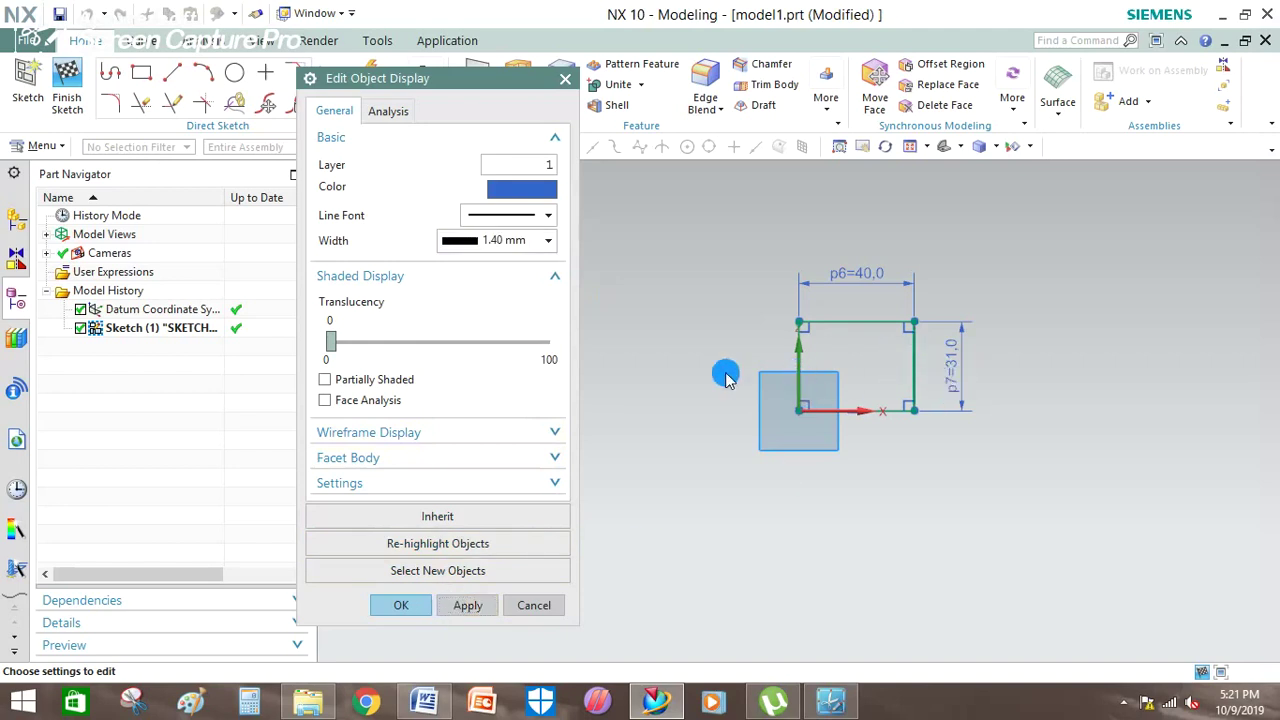
# Step: Try a 2.00 mm width, then settle the right line at 0.70 mm and close the dialog
pyautogui.click(507, 242)
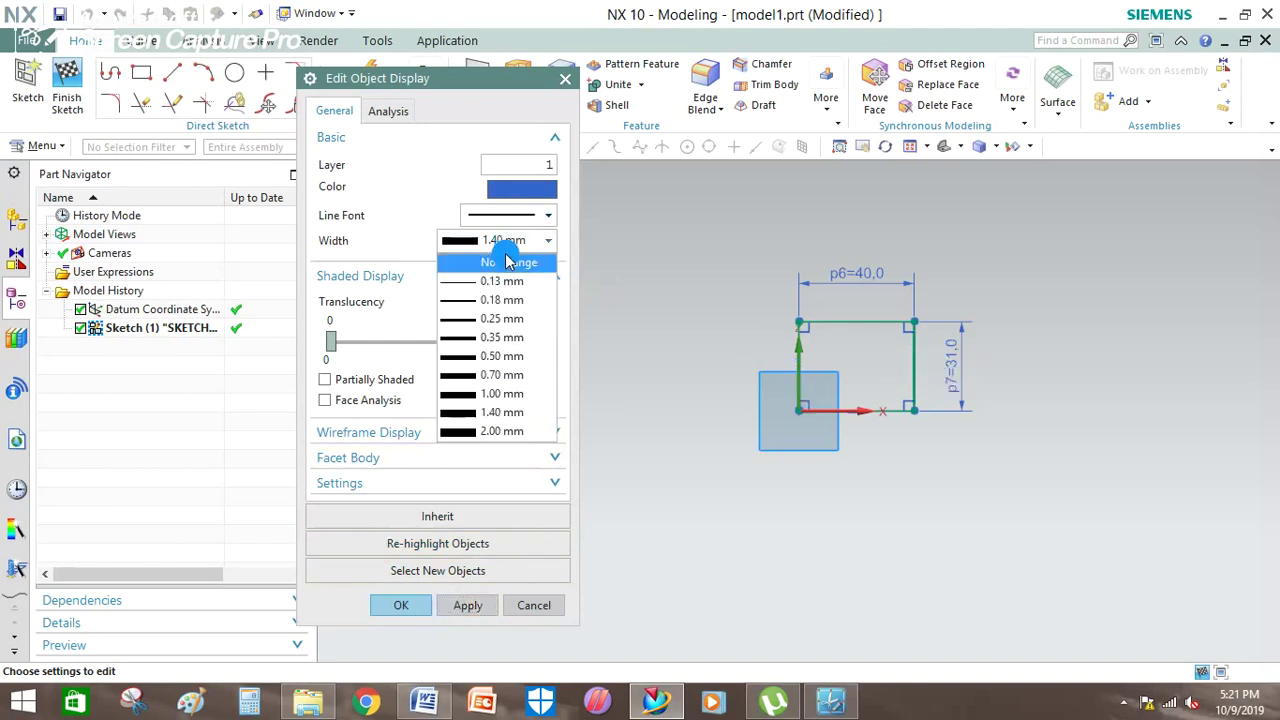
pyautogui.click(522, 431)
pyautogui.click(476, 605)
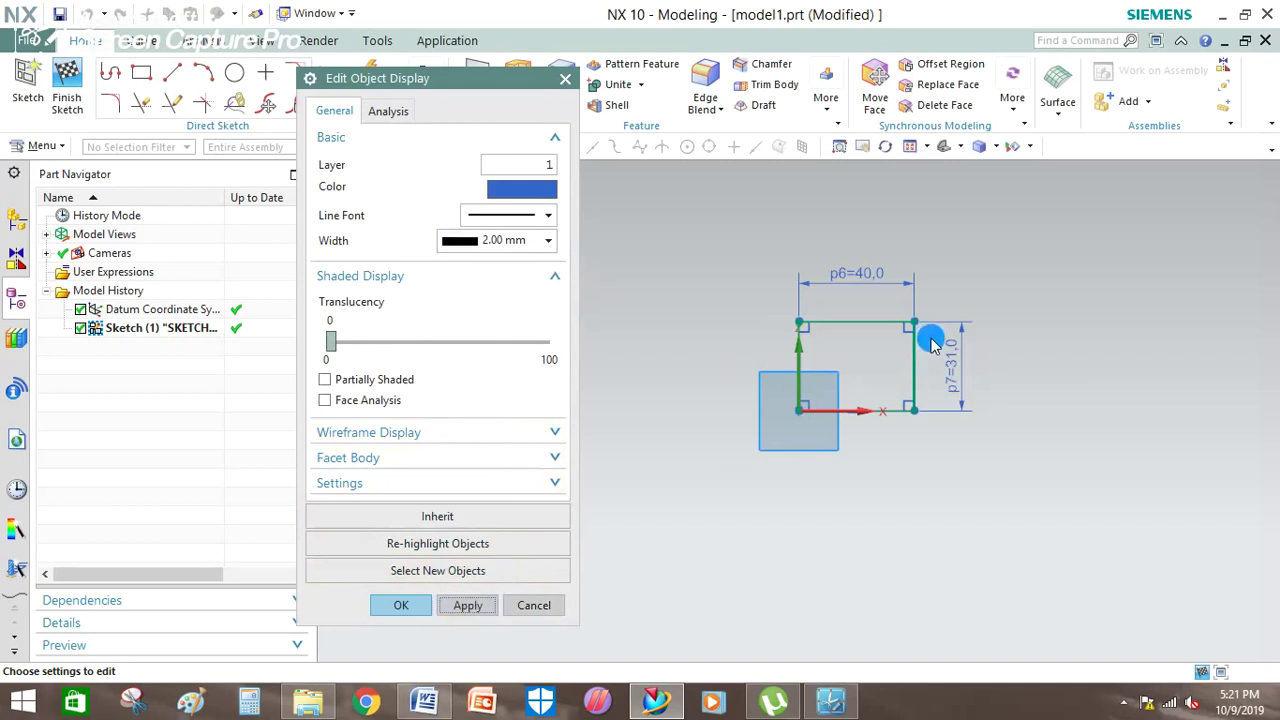
pyautogui.click(502, 241)
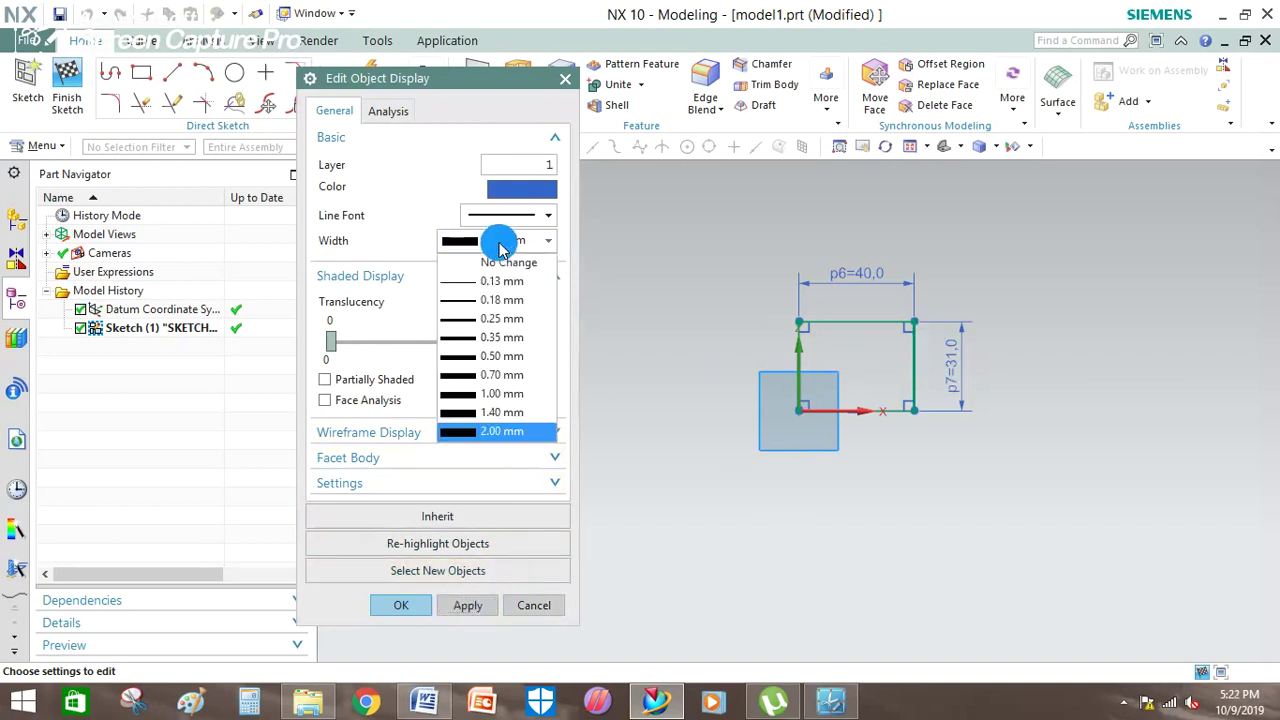
pyautogui.click(505, 375)
pyautogui.click(470, 605)
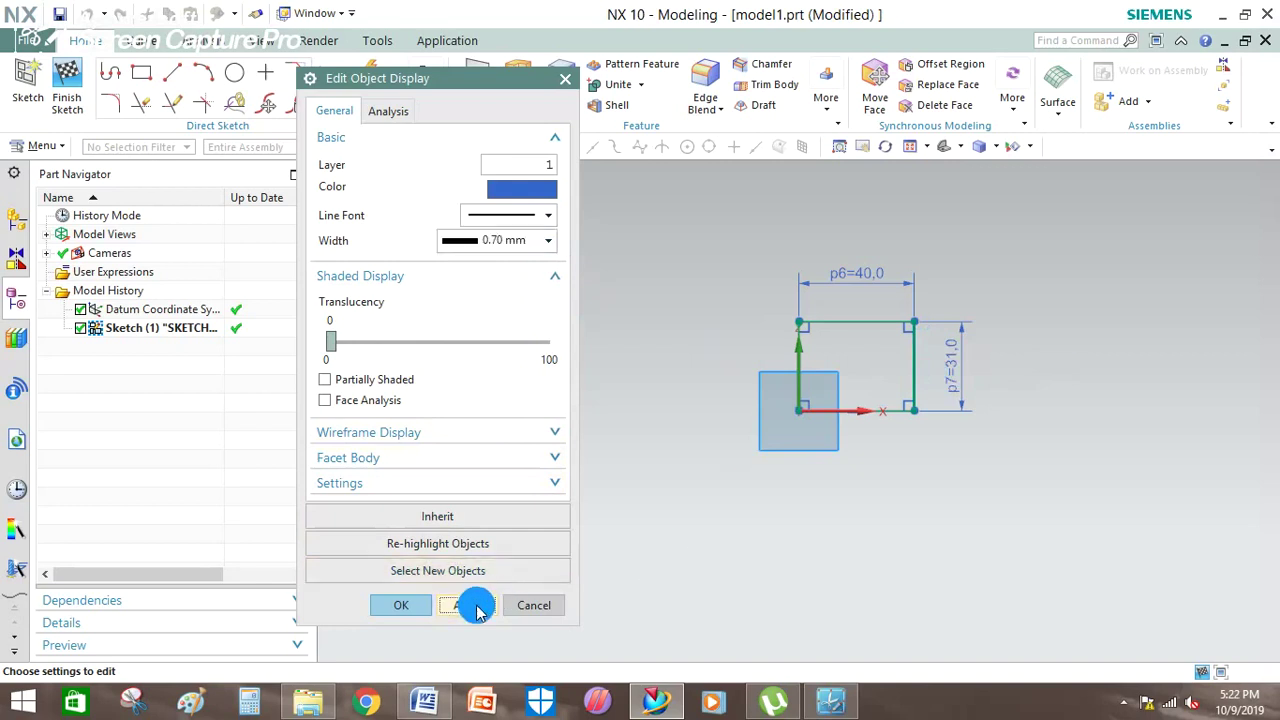
pyautogui.click(530, 605)
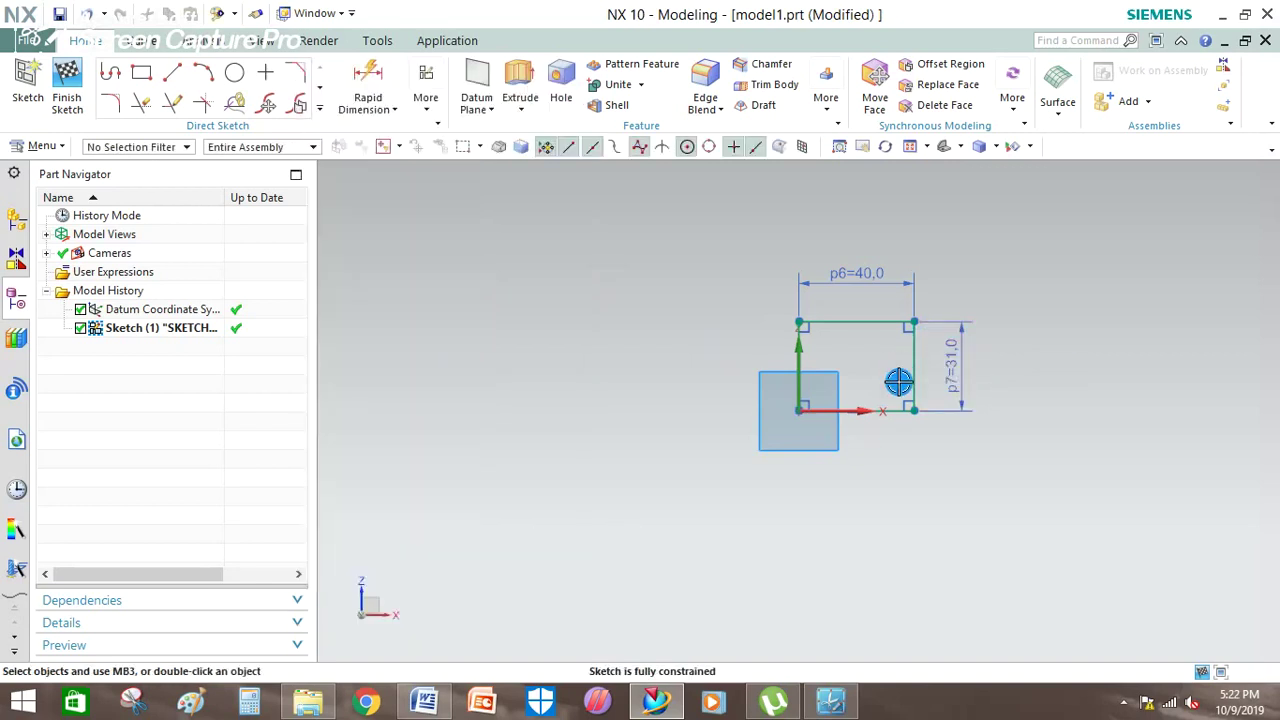
pyautogui.click(910, 367)
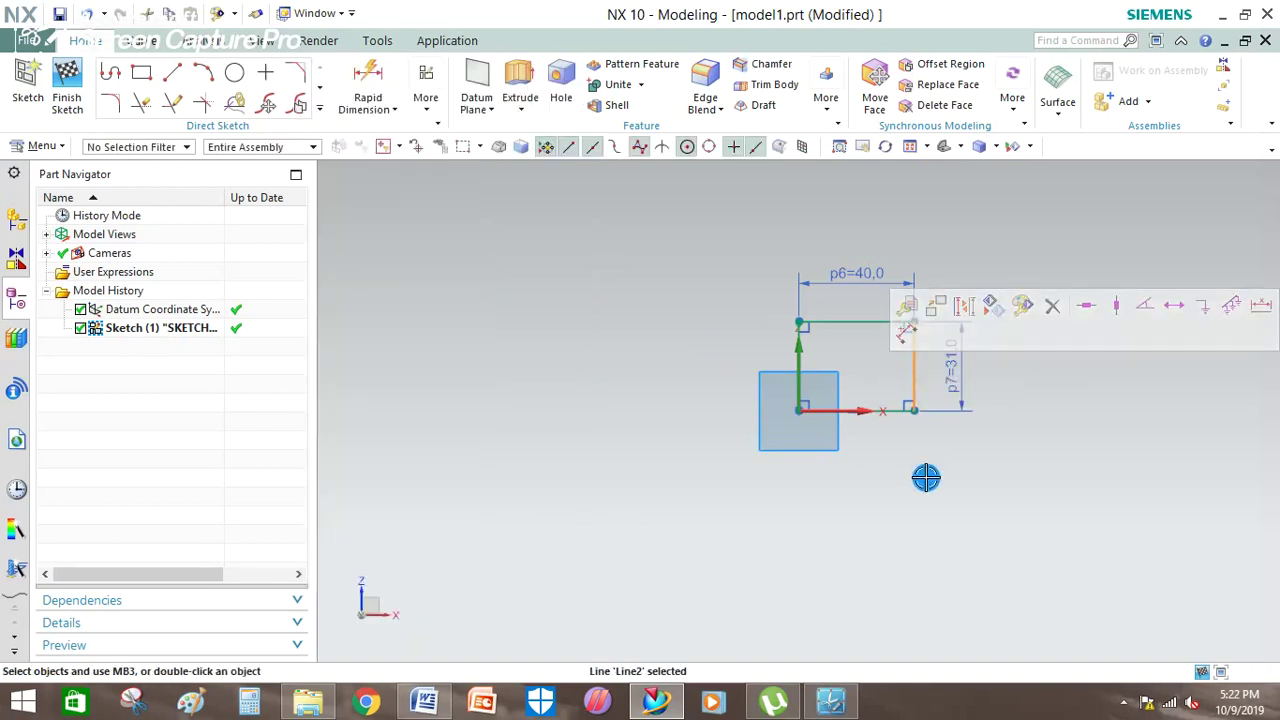